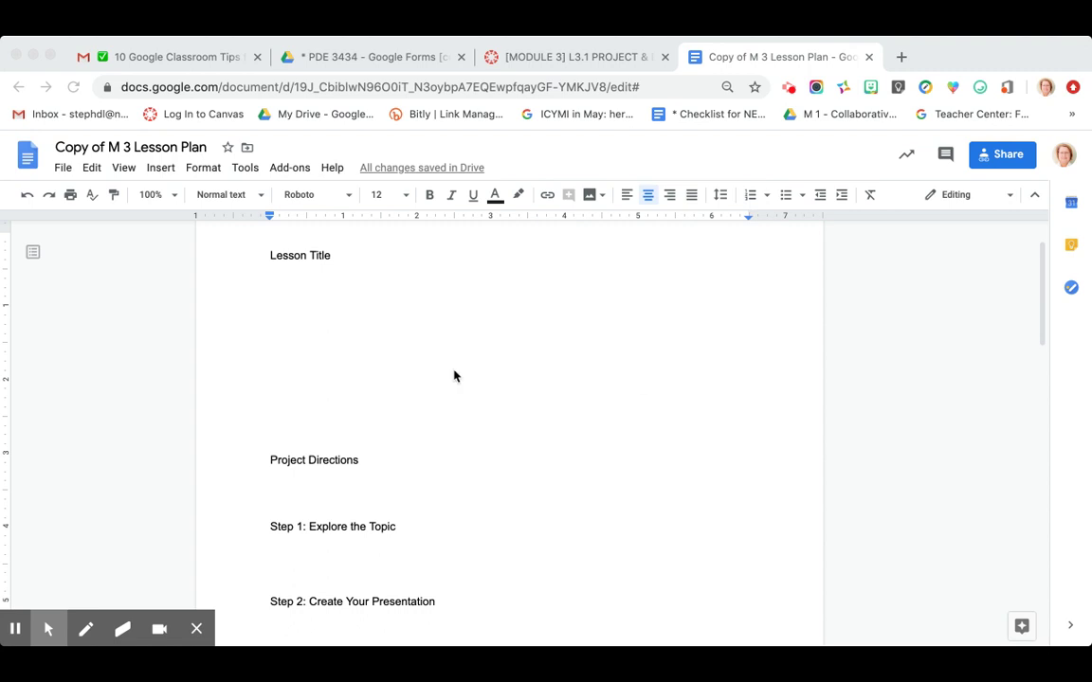
Replace the 'Lesson Title' heading text with 'About Nevada'
{"action": "scroll", "coordinate": [367, 356], "scroll_direction": "down", "scroll_amount": 2}
{"action": "scroll", "coordinate": [367, 356], "scroll_direction": "up", "scroll_amount": 2}
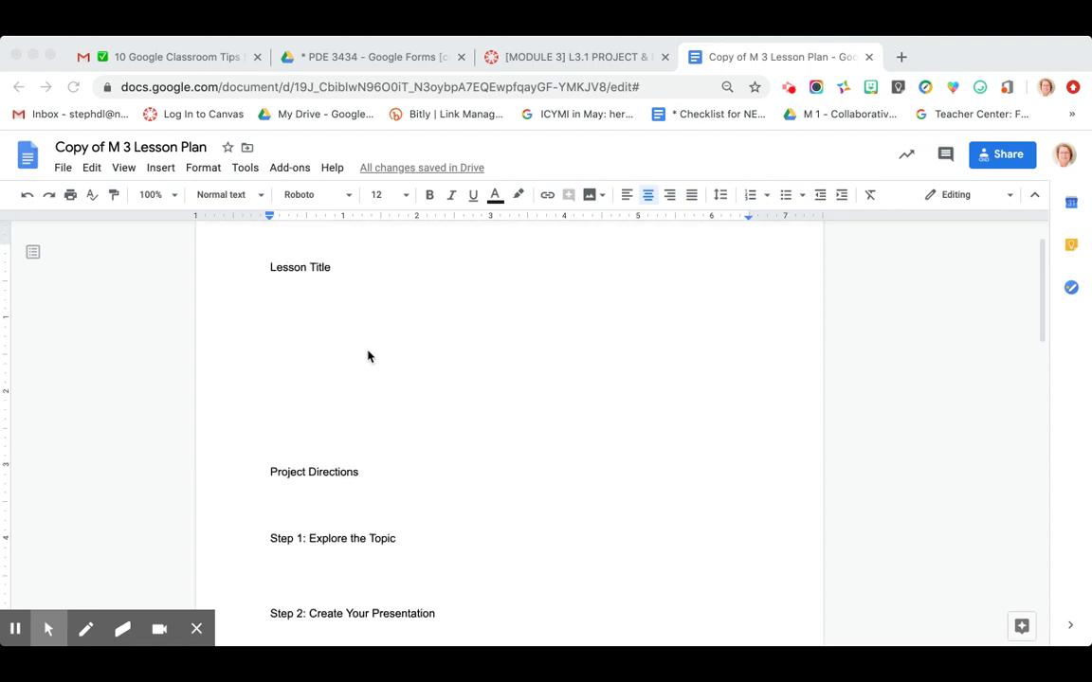
{"action": "scroll", "coordinate": [319, 340], "scroll_direction": "down", "scroll_amount": 1}
{"action": "scroll", "coordinate": [319, 339], "scroll_direction": "up", "scroll_amount": 2}
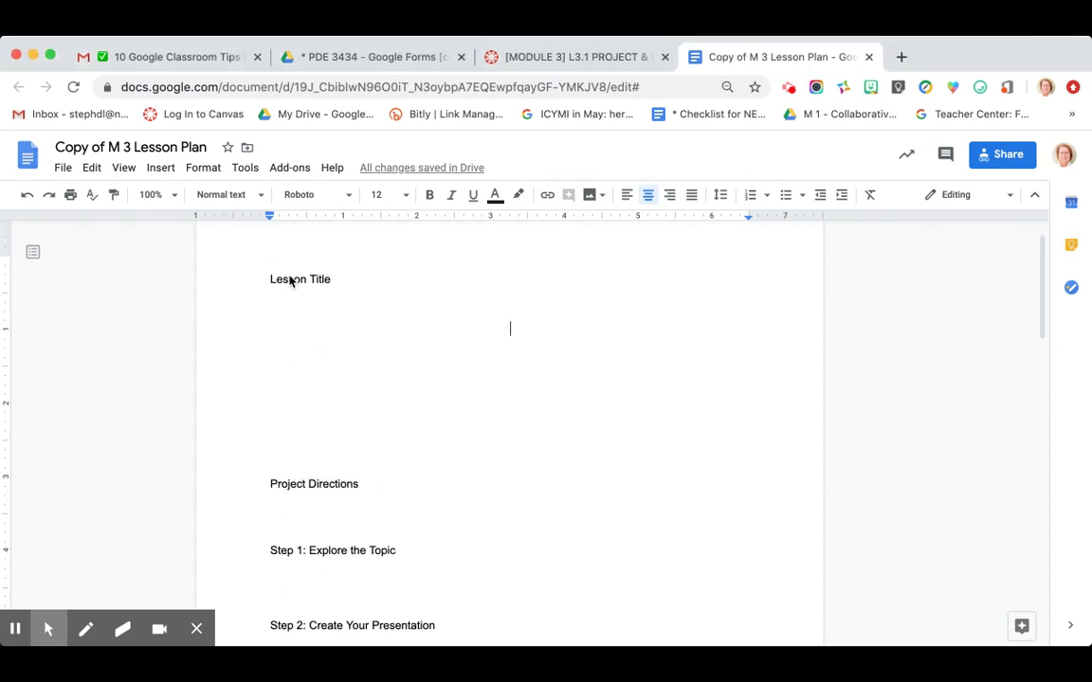
{"action": "double_click", "coordinate": [289, 279]}
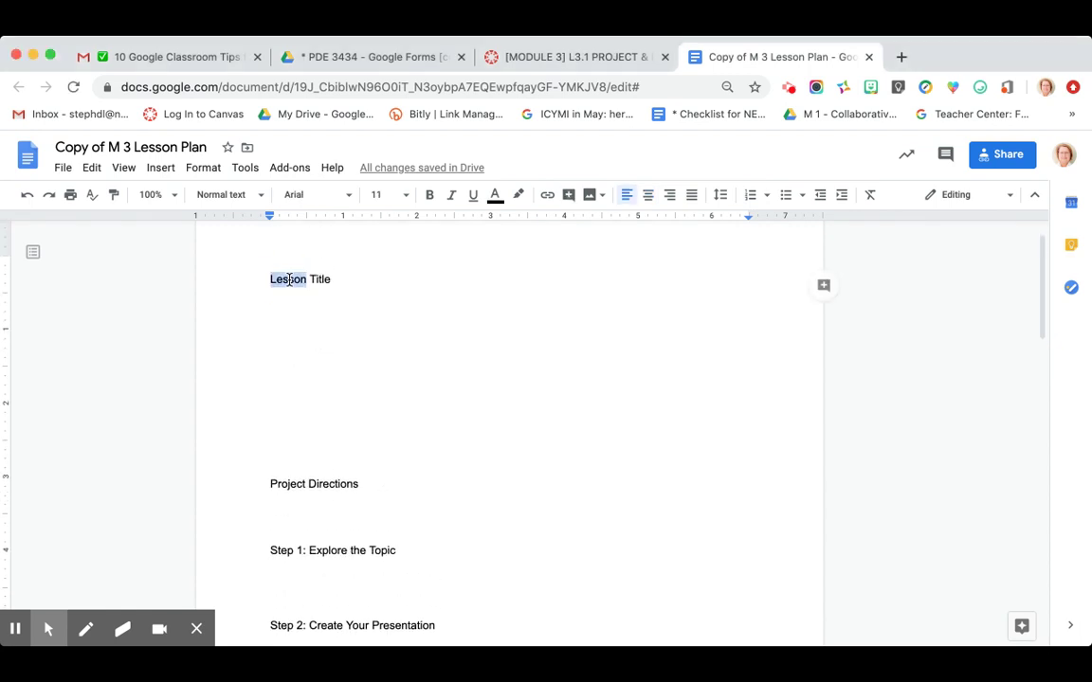
{"action": "left_click_drag", "start_coordinate": [270, 279], "coordinate": [344, 285]}
{"action": "type", "text": "Abou"}
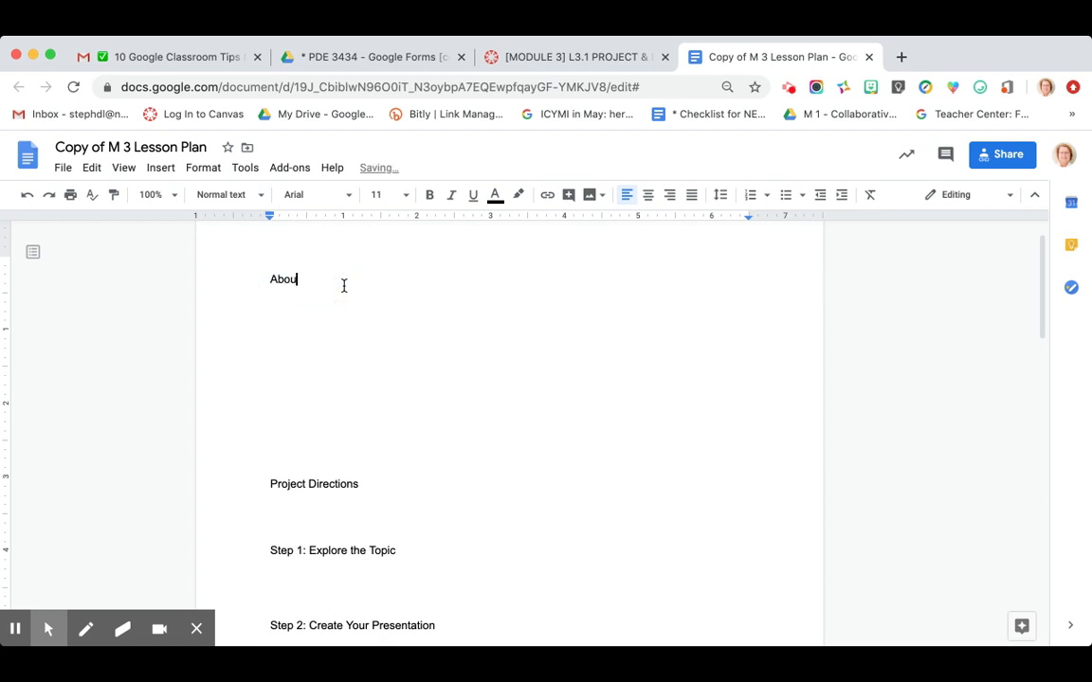
{"action": "type", "text": "t Nevada"}
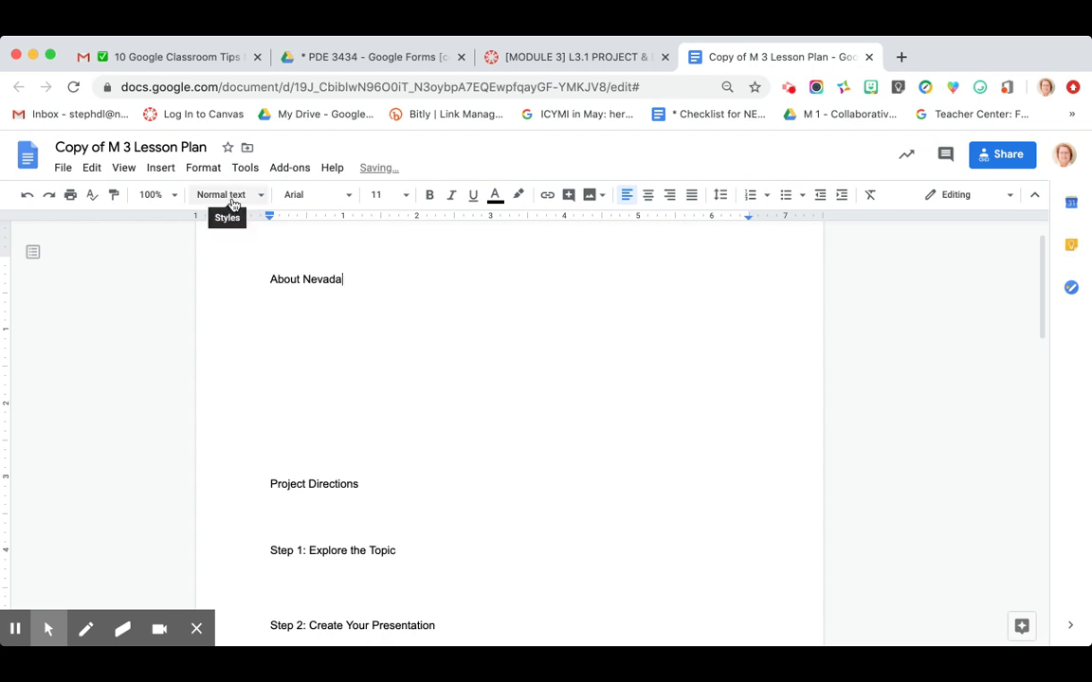
Style the 'About Nevada' heading as Title and centre it on the page
{"action": "left_click_drag", "start_coordinate": [270, 281], "coordinate": [348, 284]}
{"action": "key", "text": "cmd+c"}
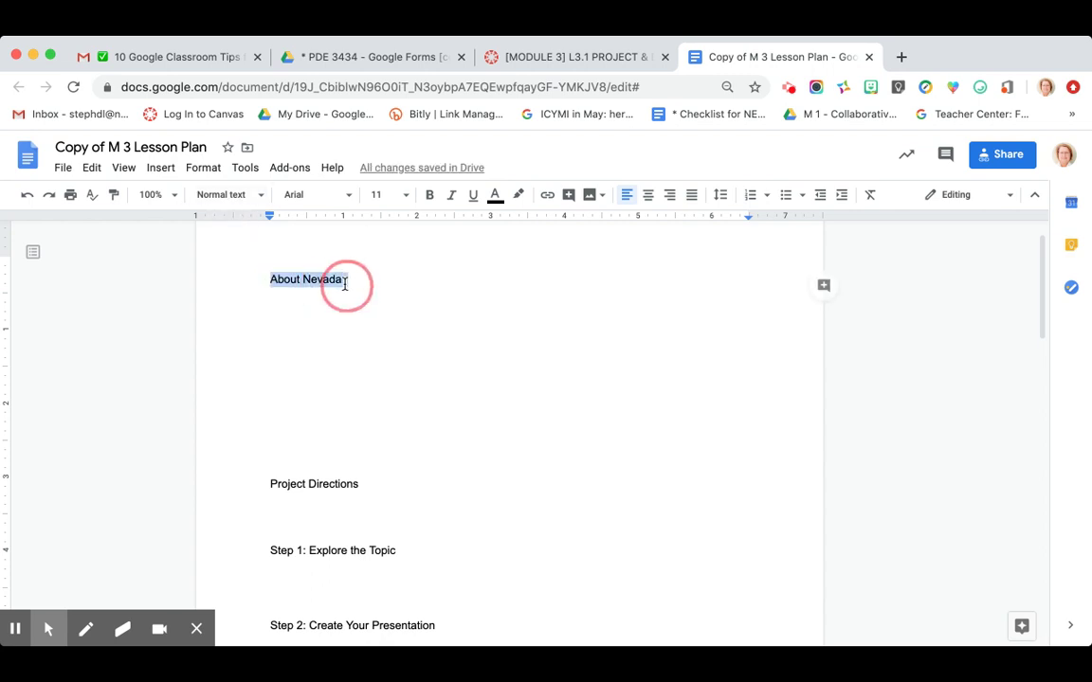
{"action": "left_click", "coordinate": [261, 196]}
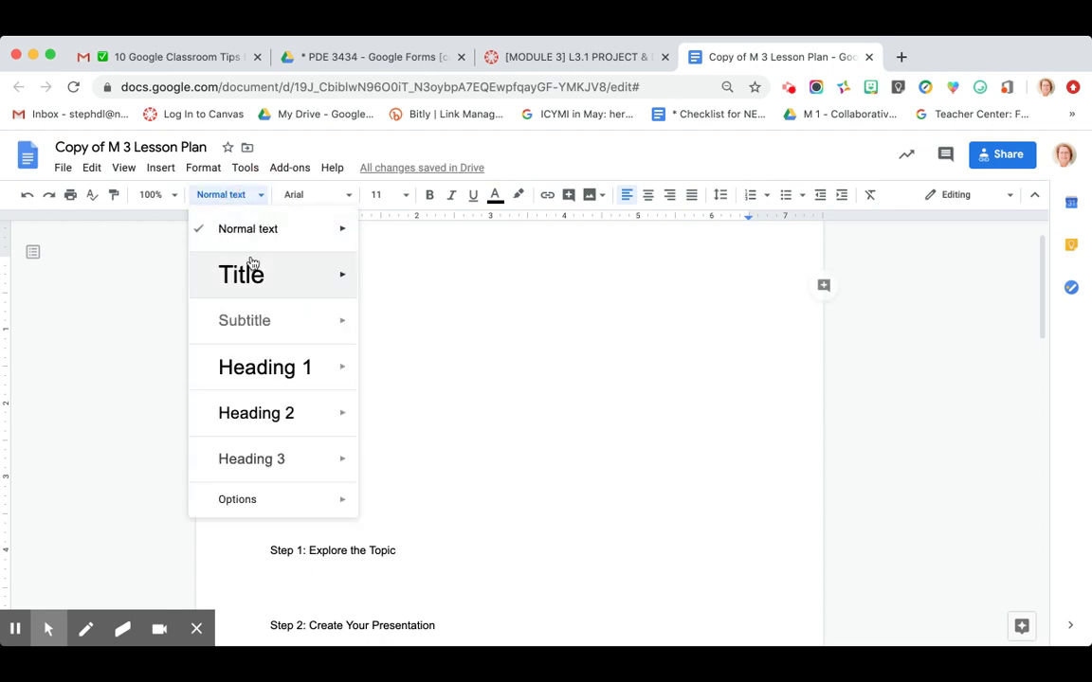
{"action": "left_click", "coordinate": [245, 275]}
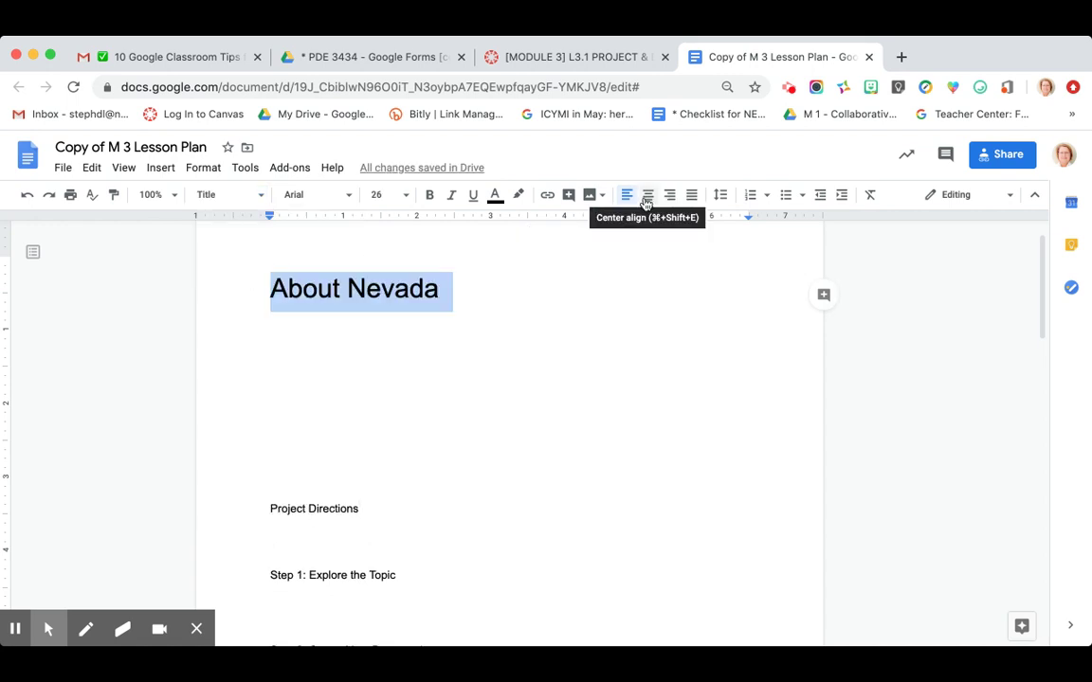
{"action": "left_click", "coordinate": [646, 199]}
{"action": "left_click", "coordinate": [562, 331]}
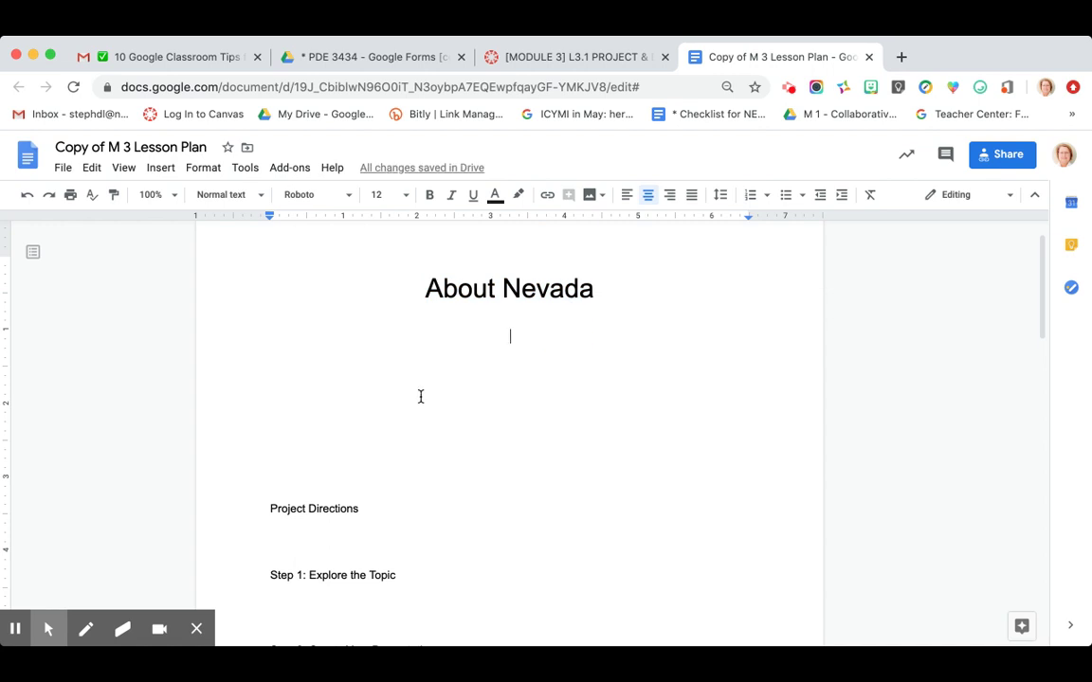
Bring the title back into view and reveal the Insert > Drawing choices, New and From Drive
{"action": "scroll", "coordinate": [421, 396], "scroll_direction": "down", "scroll_amount": 1}
{"action": "scroll", "coordinate": [421, 397], "scroll_direction": "down", "scroll_amount": 2}
{"action": "scroll", "coordinate": [420, 396], "scroll_direction": "up", "scroll_amount": 1}
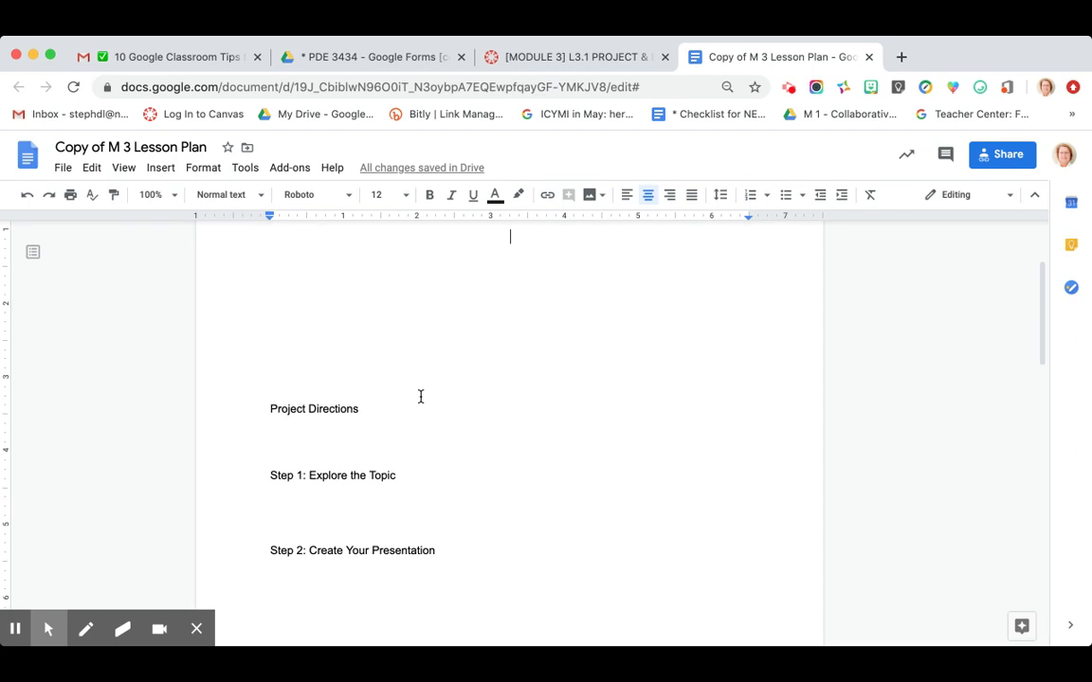
{"action": "scroll", "coordinate": [421, 396], "scroll_direction": "down", "scroll_amount": 1}
{"action": "scroll", "coordinate": [421, 396], "scroll_direction": "up", "scroll_amount": 2}
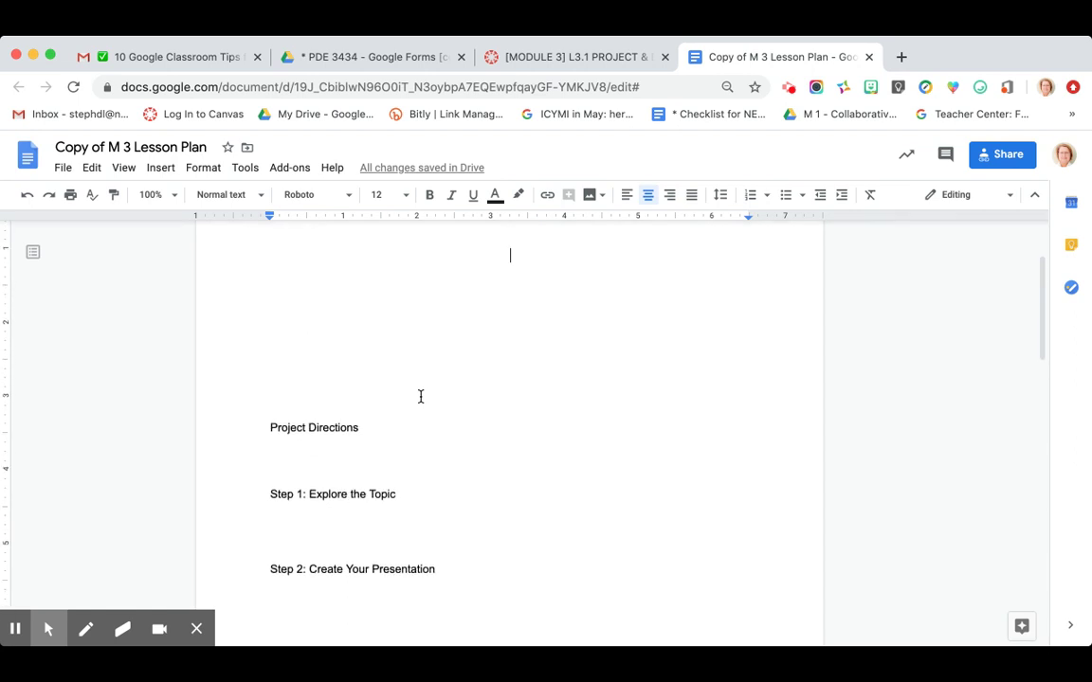
{"action": "key", "text": "cmd+v"}
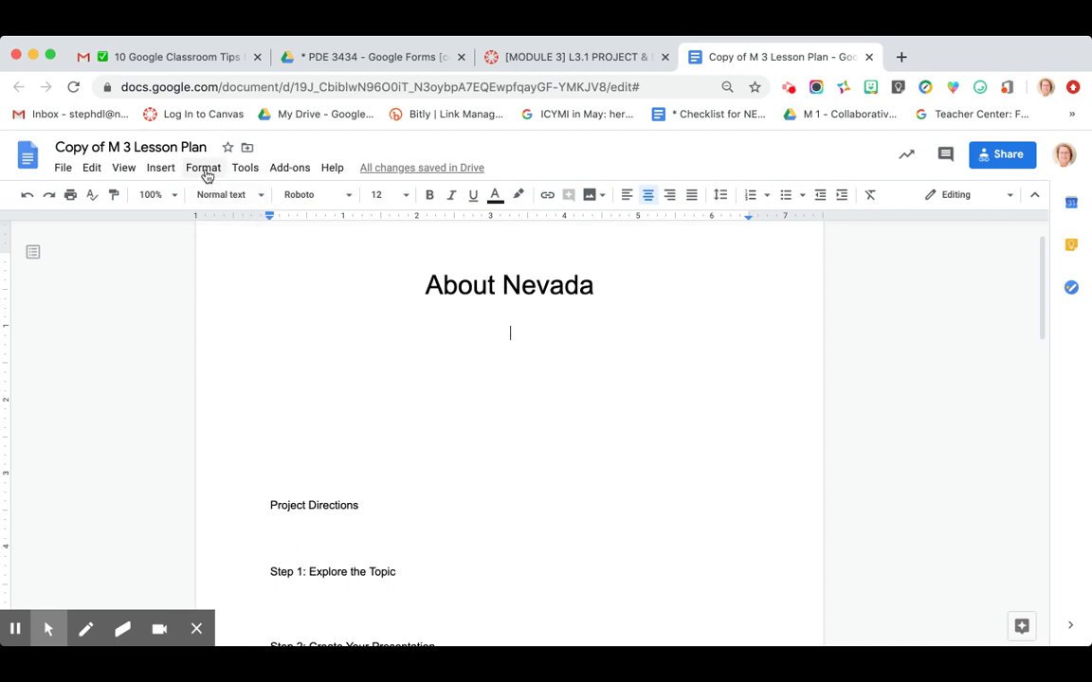
{"action": "left_click", "coordinate": [163, 169]}
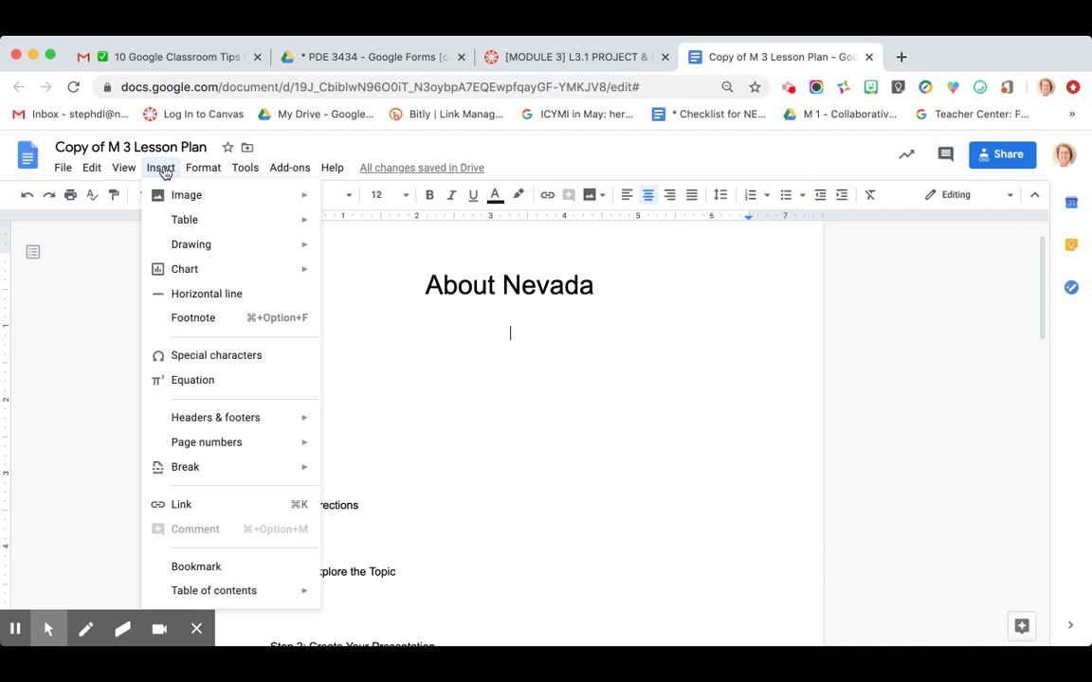
{"action": "mouse_move", "coordinate": [187, 254]}
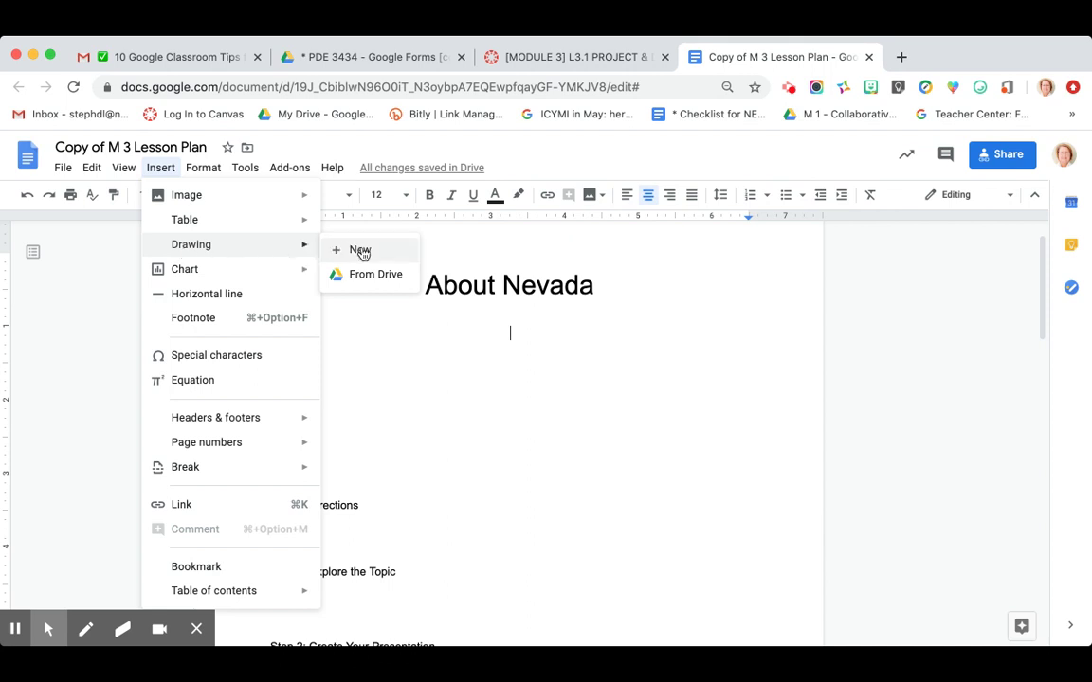
Start a new blank drawing and go to image search for web pictures
{"action": "left_click", "coordinate": [361, 252]}
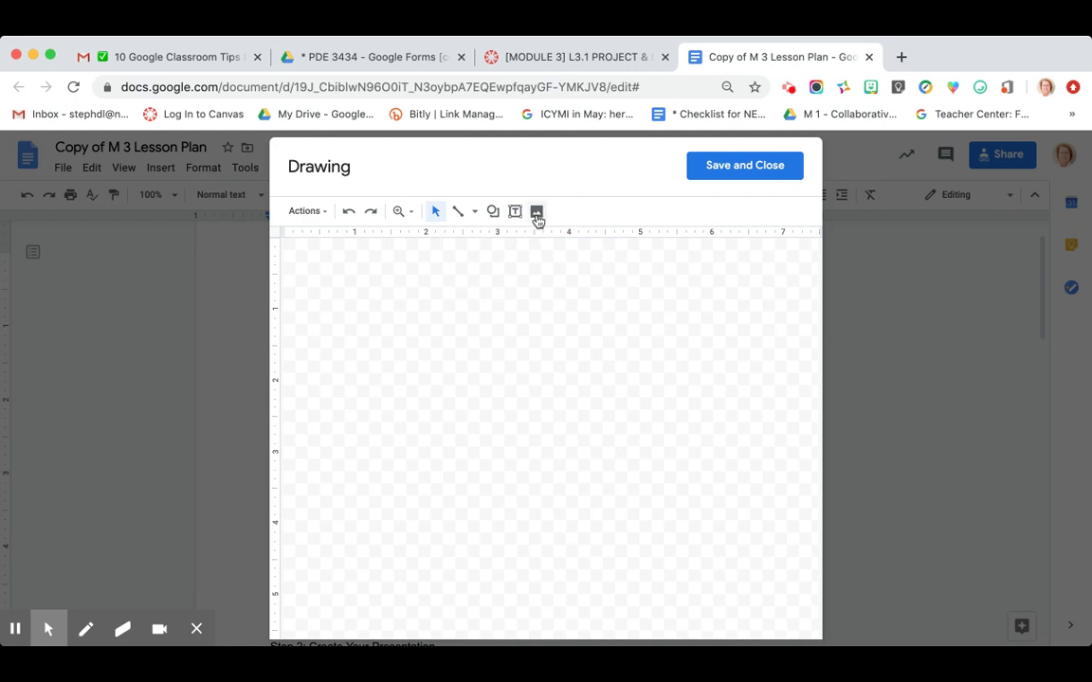
{"action": "left_click", "coordinate": [537, 214]}
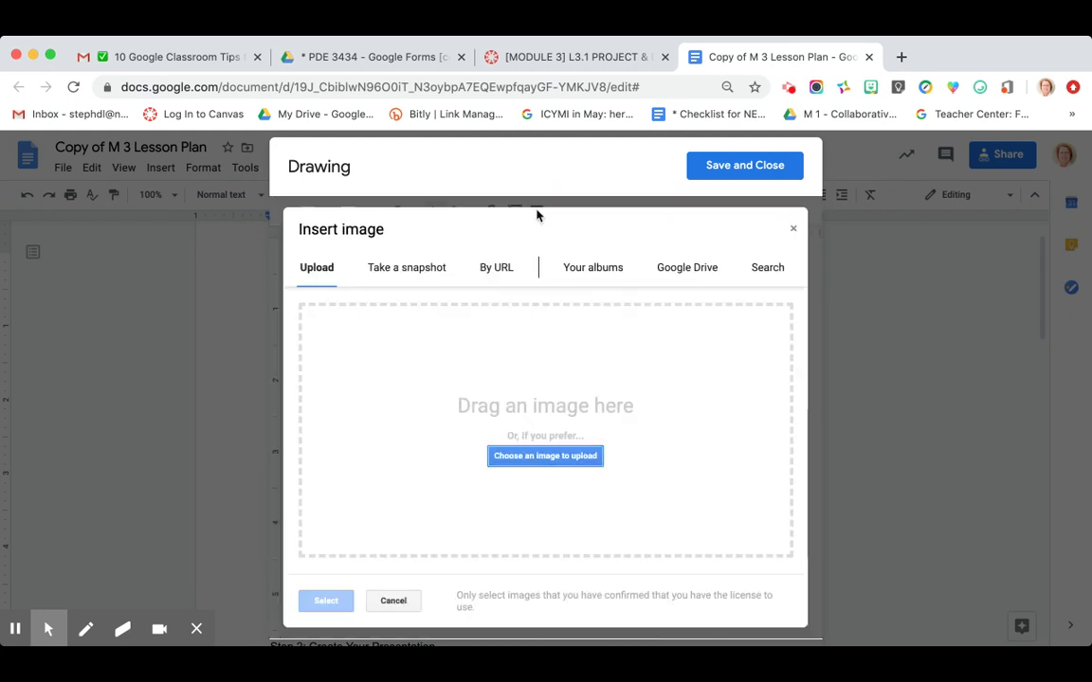
{"action": "left_click", "coordinate": [769, 272]}
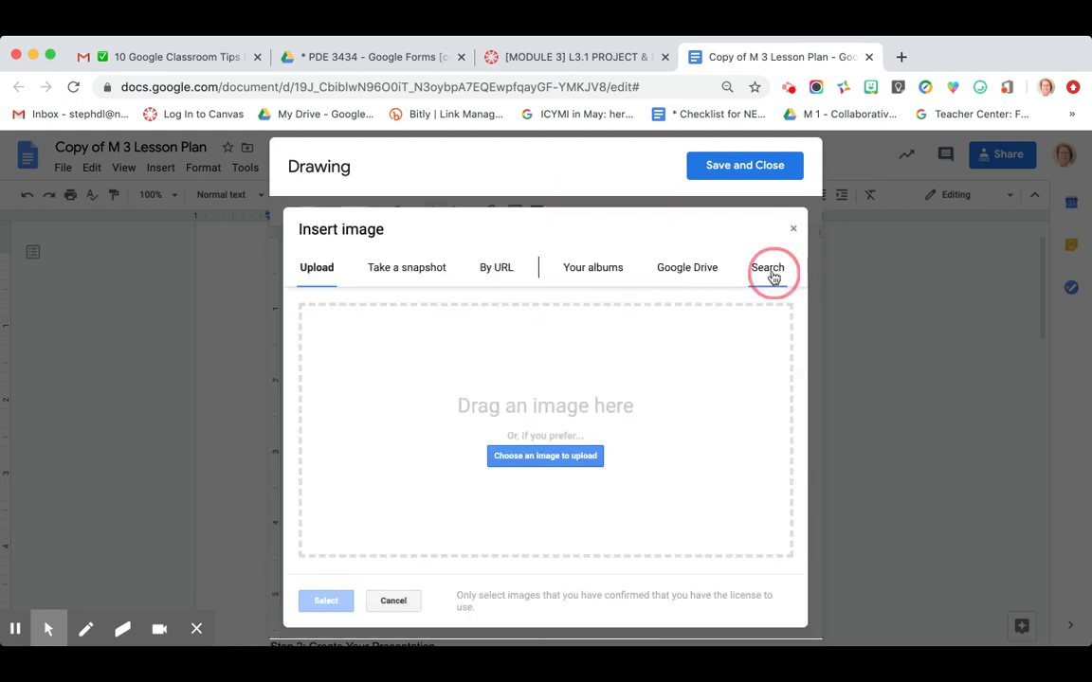
{"action": "left_click", "coordinate": [392, 318]}
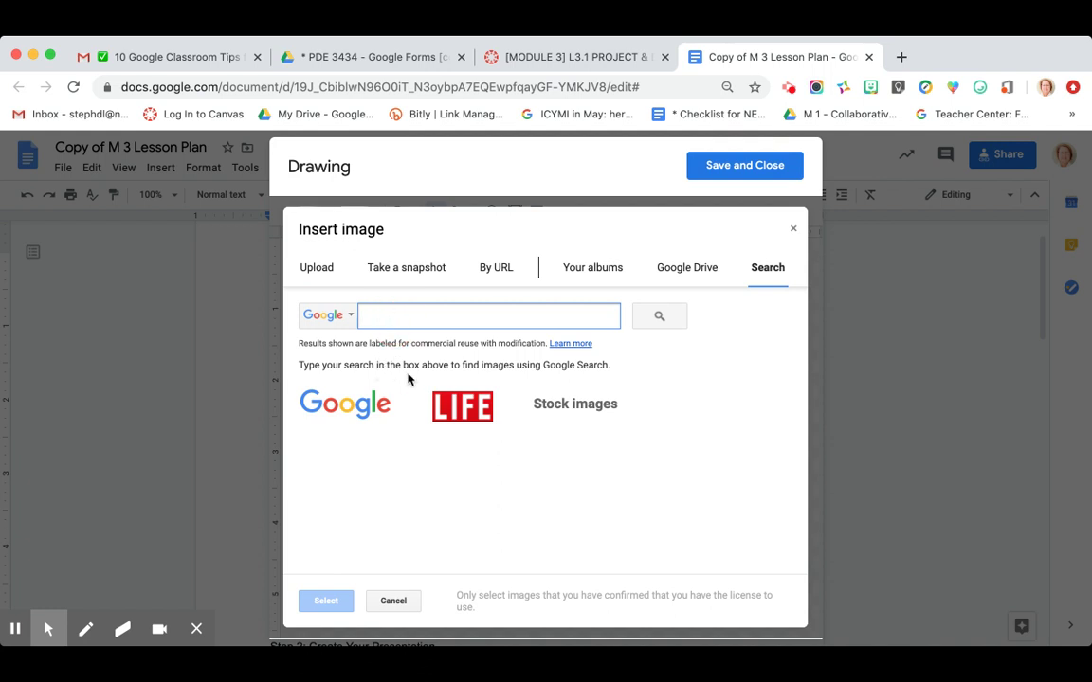
{"action": "left_click", "coordinate": [383, 319]}
Search images for 'state of nevada' and insert the yellow Nevada road map
{"action": "type", "text": "state o"}
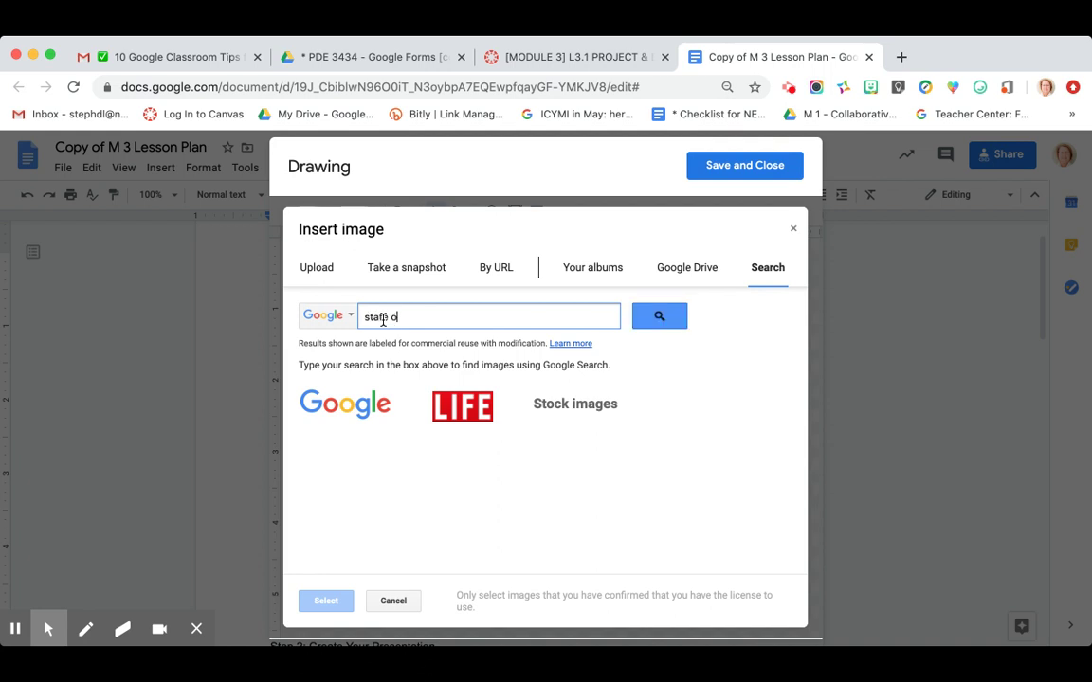
{"action": "type", "text": "f nevad a"}
{"action": "left_click", "coordinate": [658, 320]}
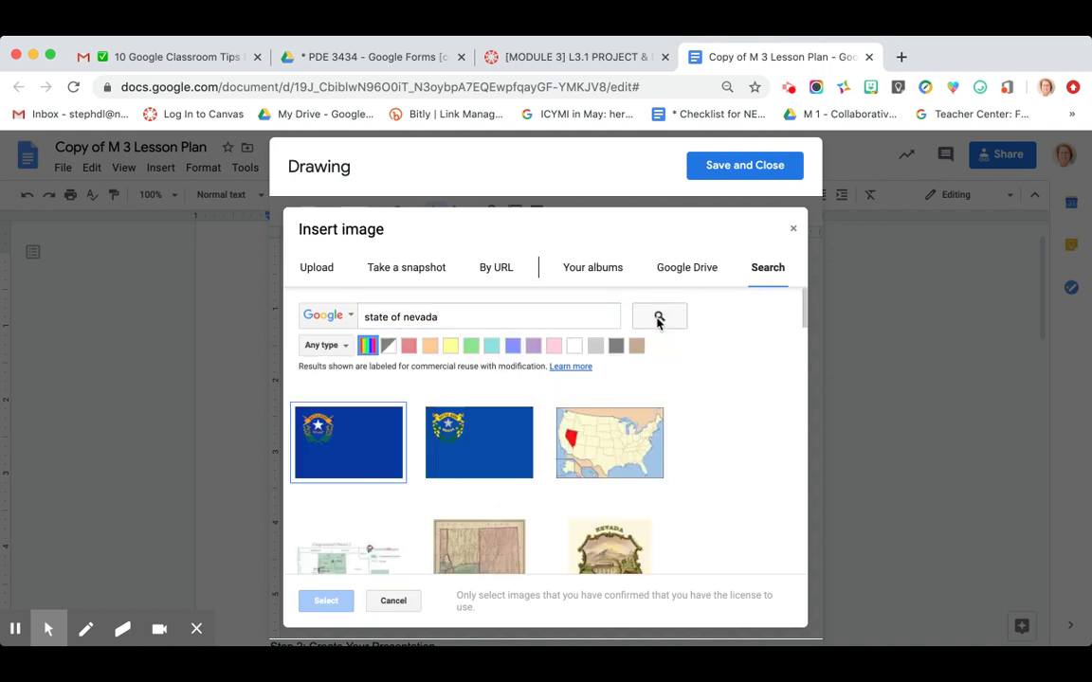
{"action": "scroll", "coordinate": [574, 501], "scroll_direction": "down", "scroll_amount": 3}
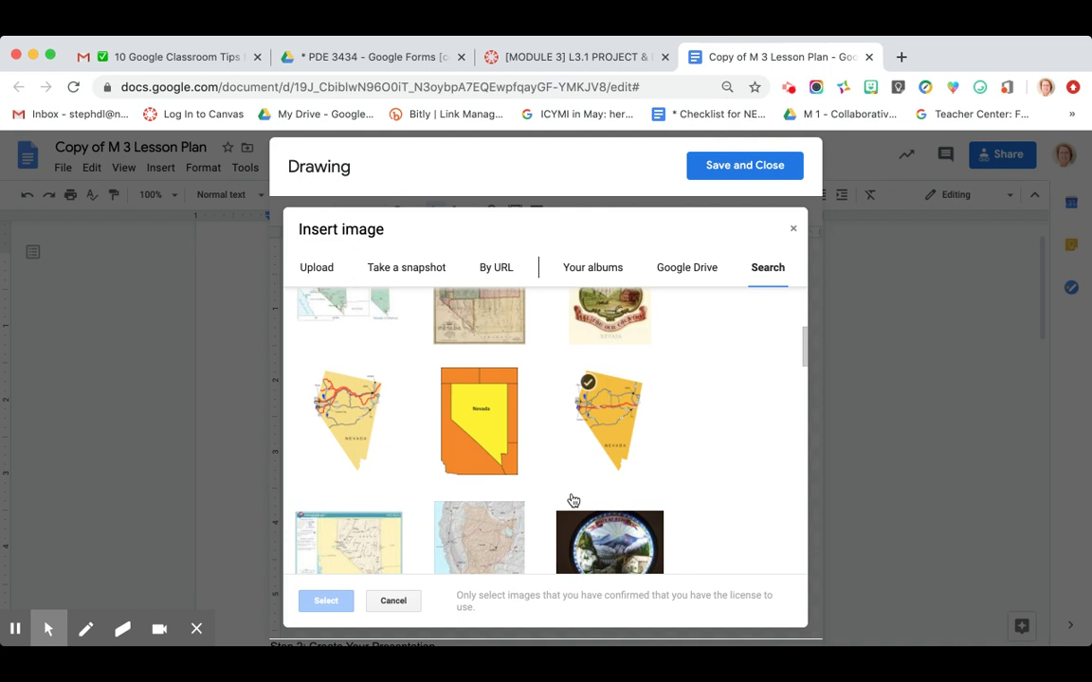
{"action": "left_click", "coordinate": [361, 413]}
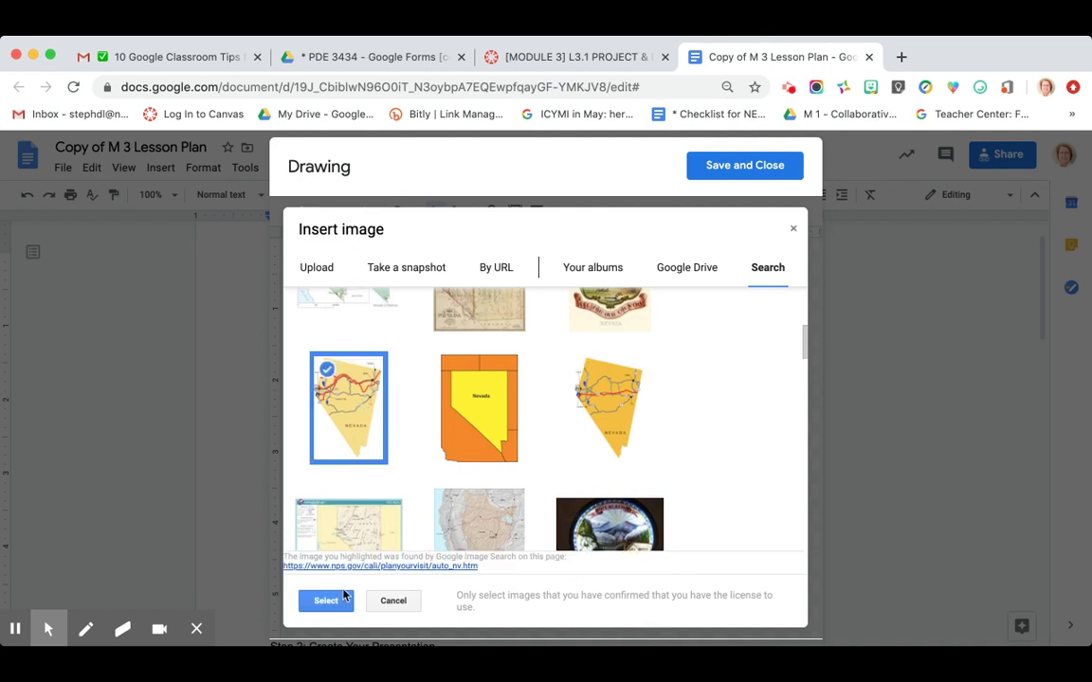
{"action": "left_click", "coordinate": [305, 599]}
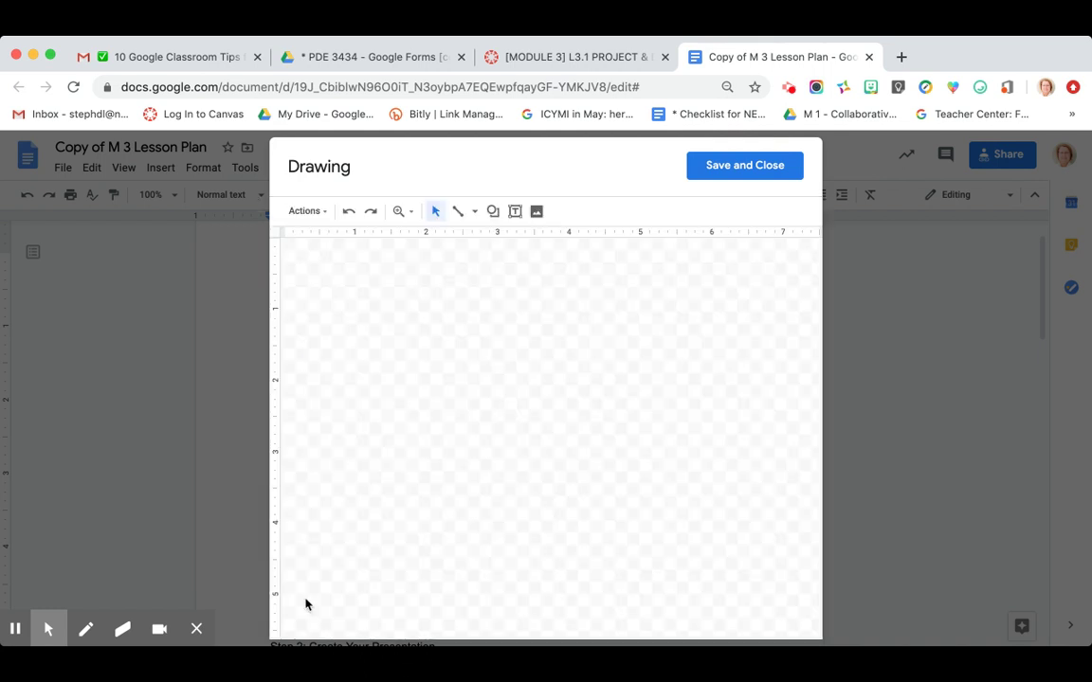
Shift the Nevada map right on the canvas and reopen the 'state of nevada' image search
{"action": "left_click", "coordinate": [450, 459]}
{"action": "mouse_move", "coordinate": [450, 459]}
{"action": "left_mouse_down"}
{"action": "mouse_move", "coordinate": [525, 446]}
{"action": "mouse_move", "coordinate": [554, 459]}
{"action": "left_mouse_up"}
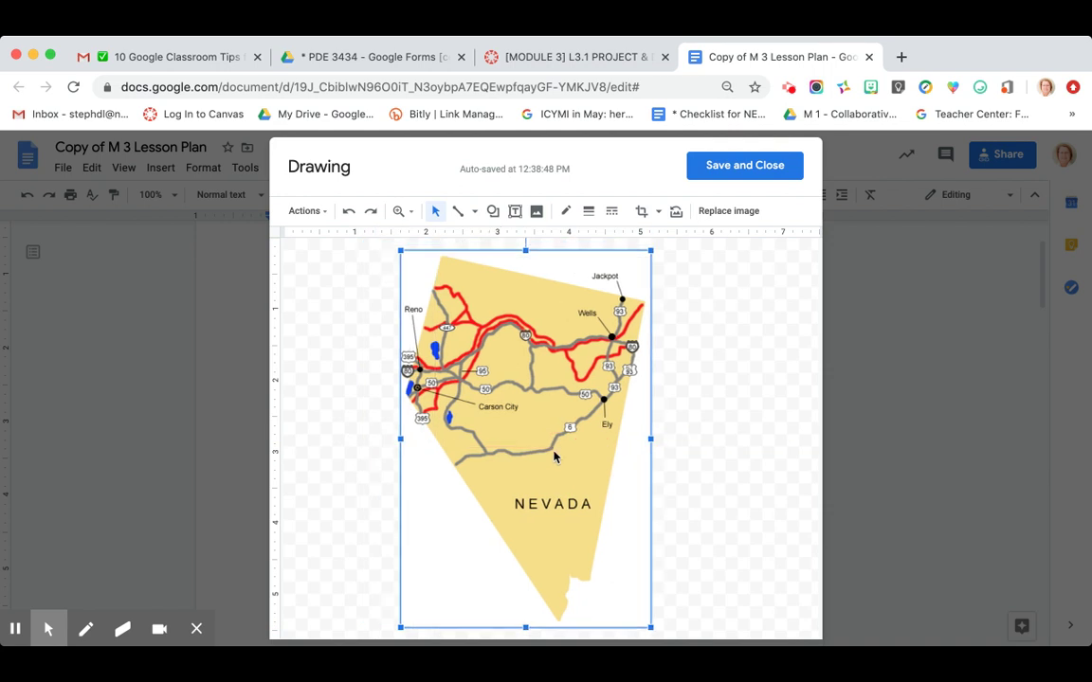
{"action": "left_click", "coordinate": [537, 213]}
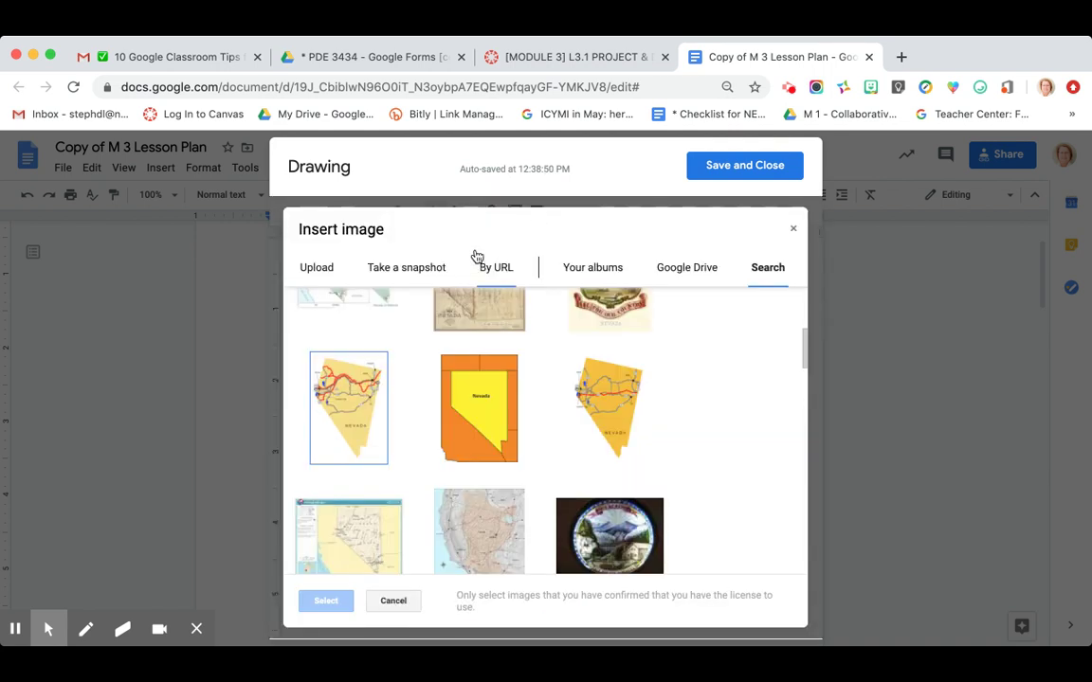
{"action": "left_click", "coordinate": [807, 348]}
{"action": "left_click_drag", "start_coordinate": [807, 347], "coordinate": [807, 285]}
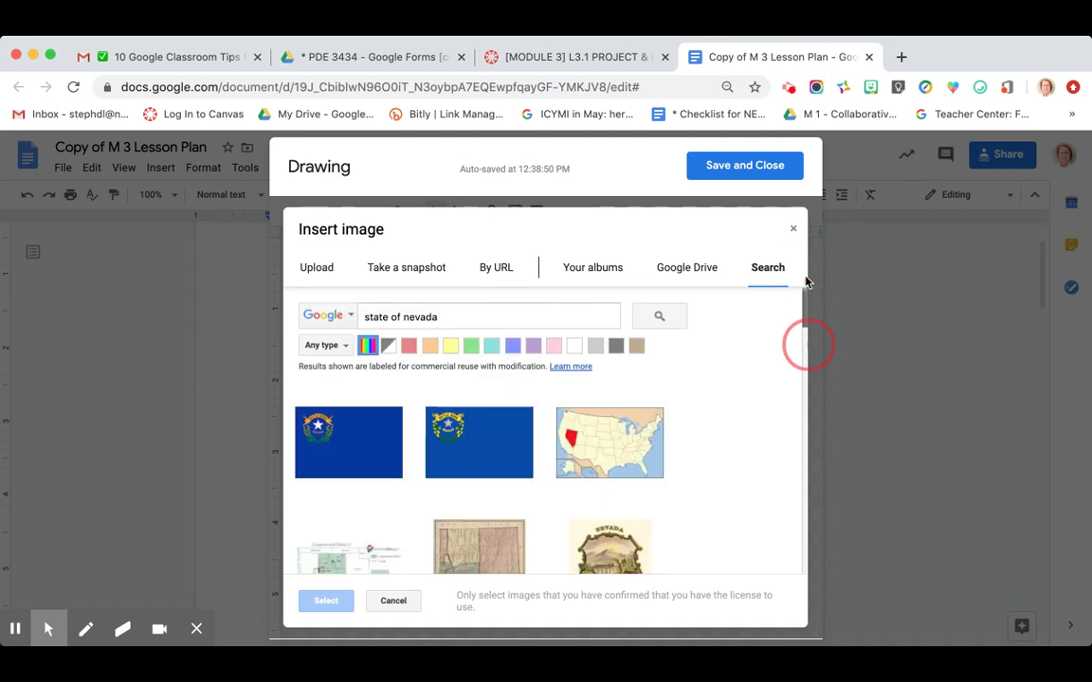
{"action": "left_click", "coordinate": [441, 317]}
{"action": "left_click_drag", "start_coordinate": [442, 318], "coordinate": [351, 318]}
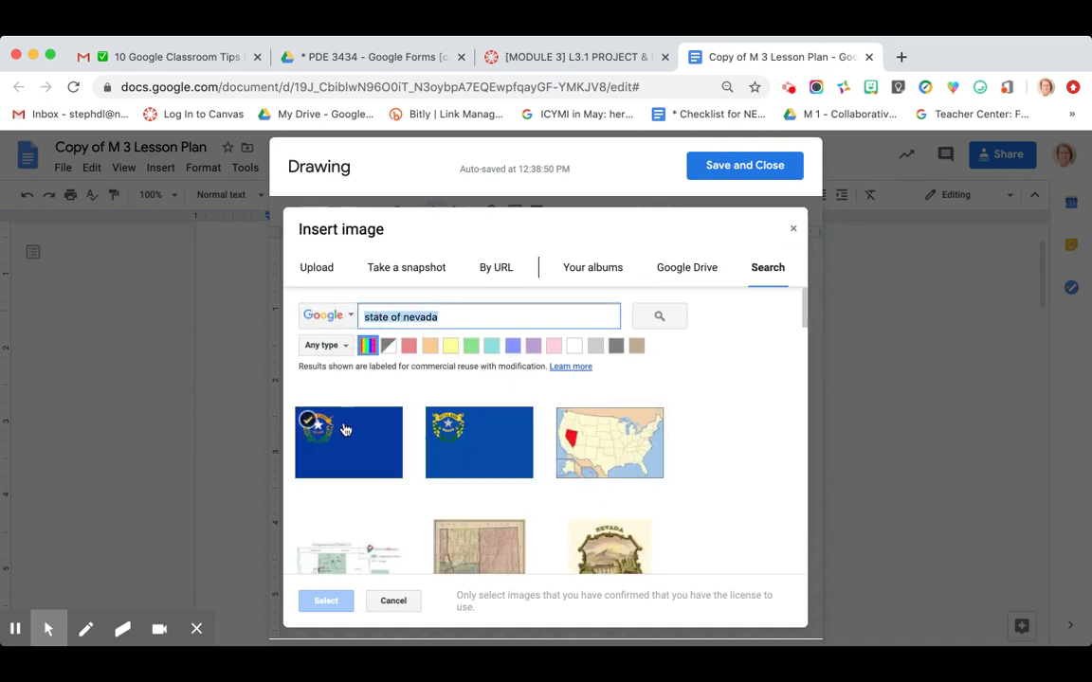
Insert the first Nevada state flag result and shrink it beside the map
{"action": "left_click", "coordinate": [347, 432]}
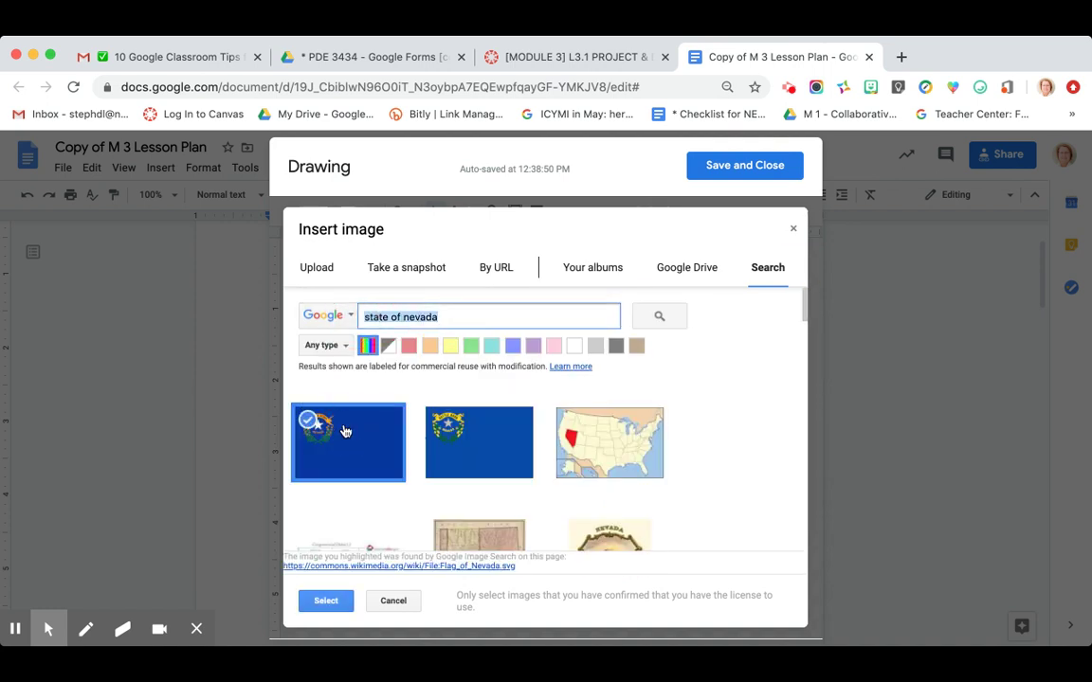
{"action": "left_click", "coordinate": [325, 600]}
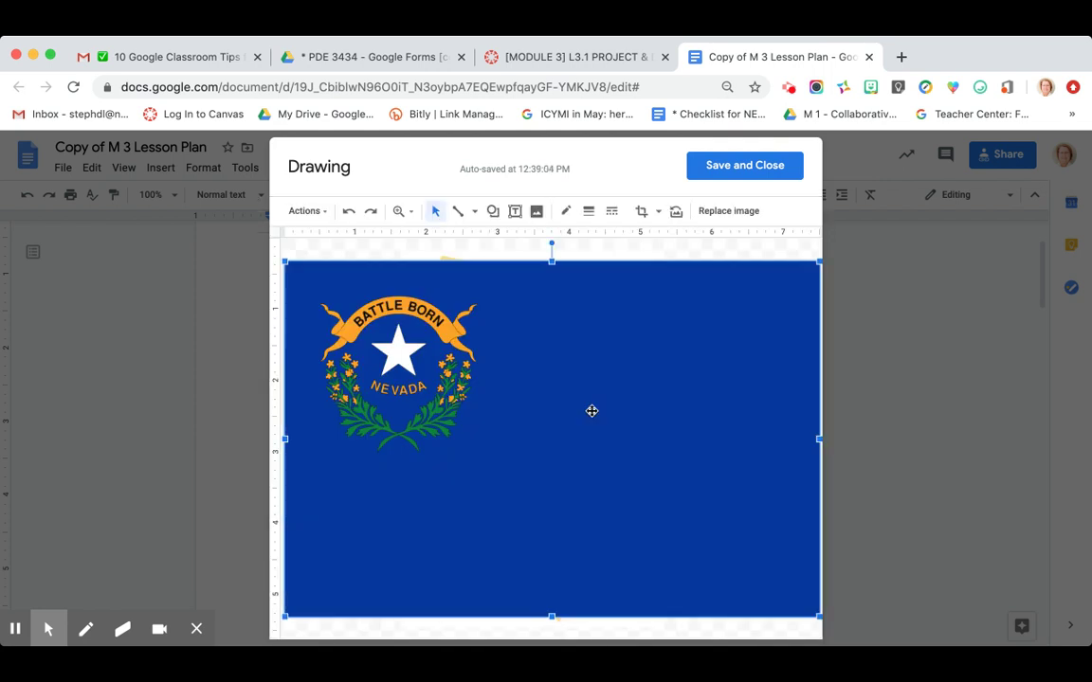
{"action": "left_click", "coordinate": [284, 260]}
{"action": "left_click_drag", "start_coordinate": [284, 260], "coordinate": [669, 427]}
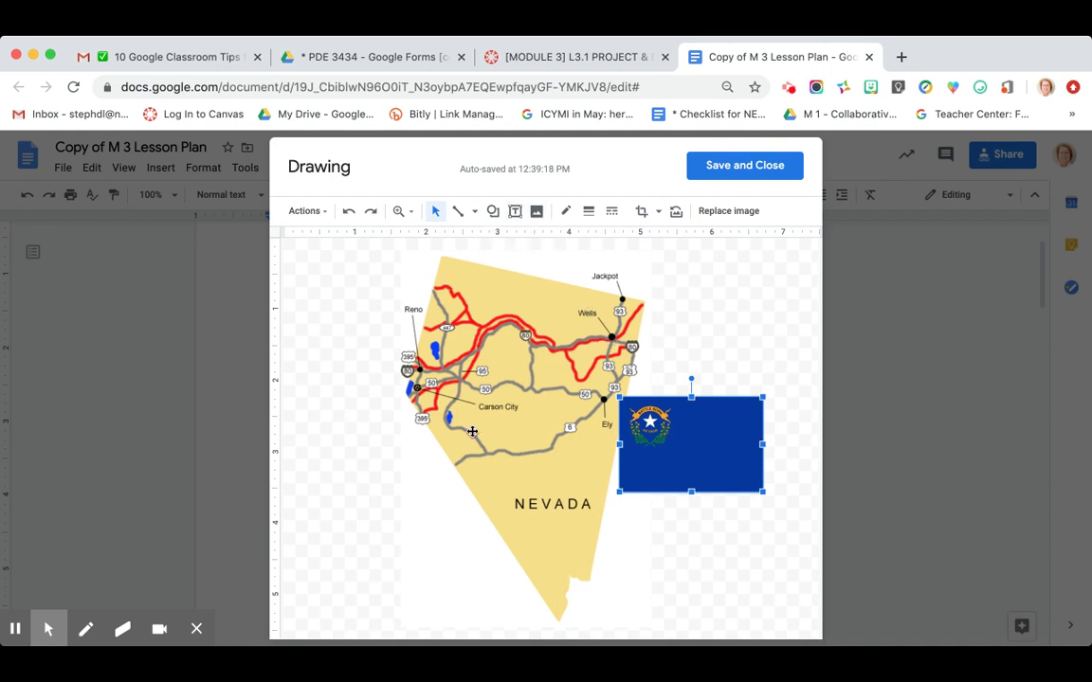
Add a text box reading 'Home Means Nevada' in Arial 14 across the top of the map
{"action": "left_click", "coordinate": [514, 216]}
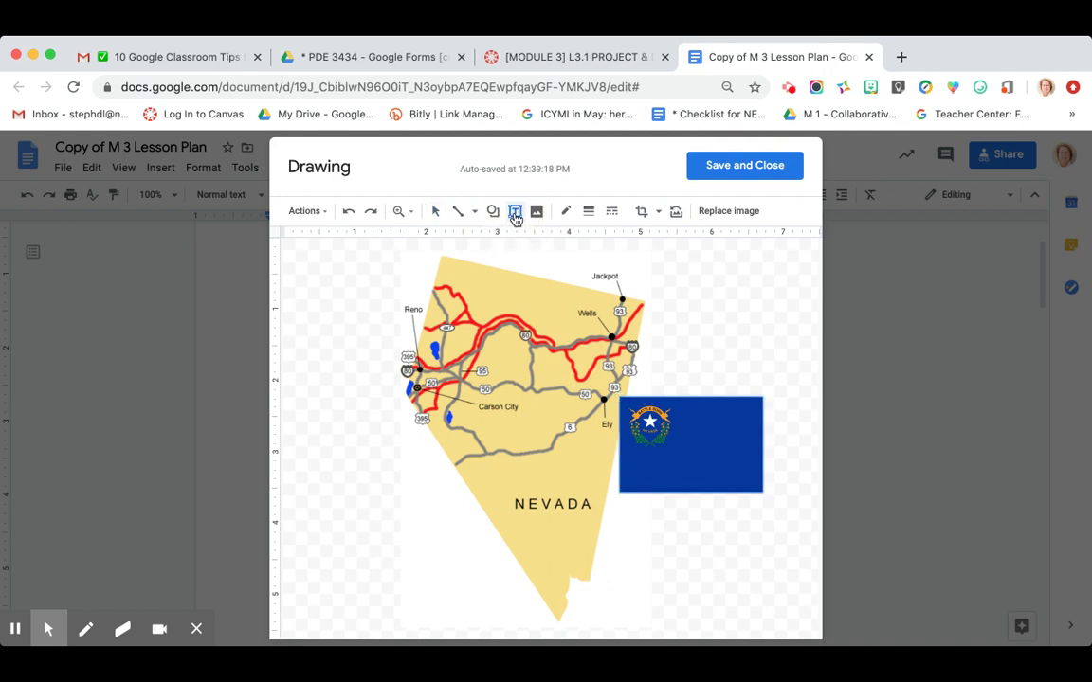
{"action": "left_click_drag", "start_coordinate": [410, 263], "coordinate": [575, 291]}
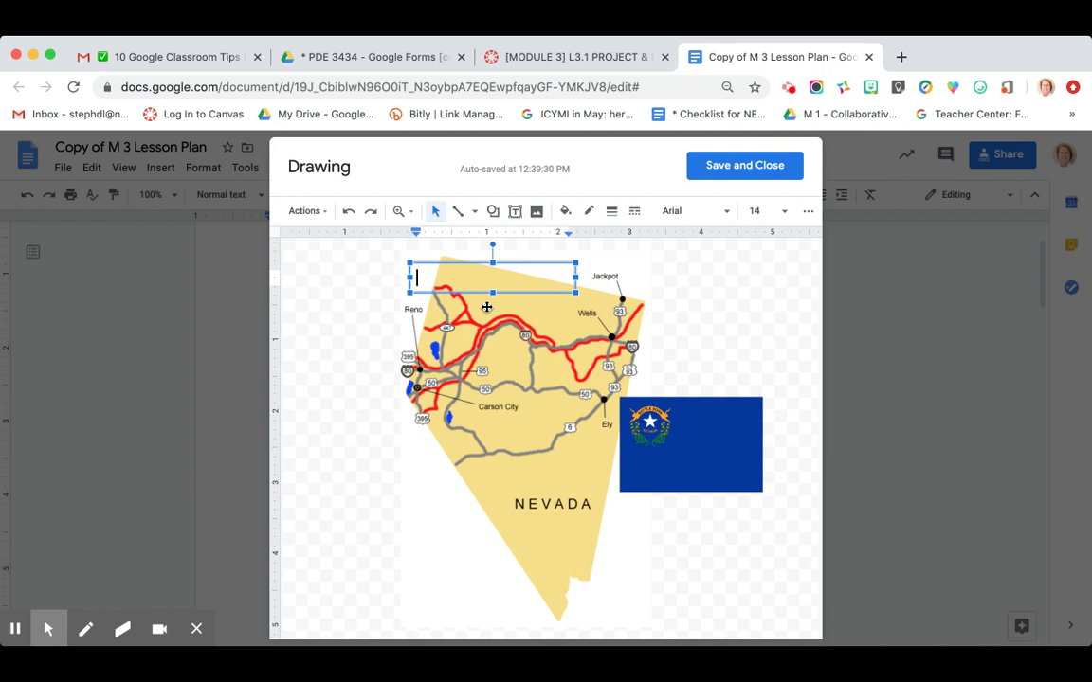
{"action": "type", "text": "Home Means Nevada"}
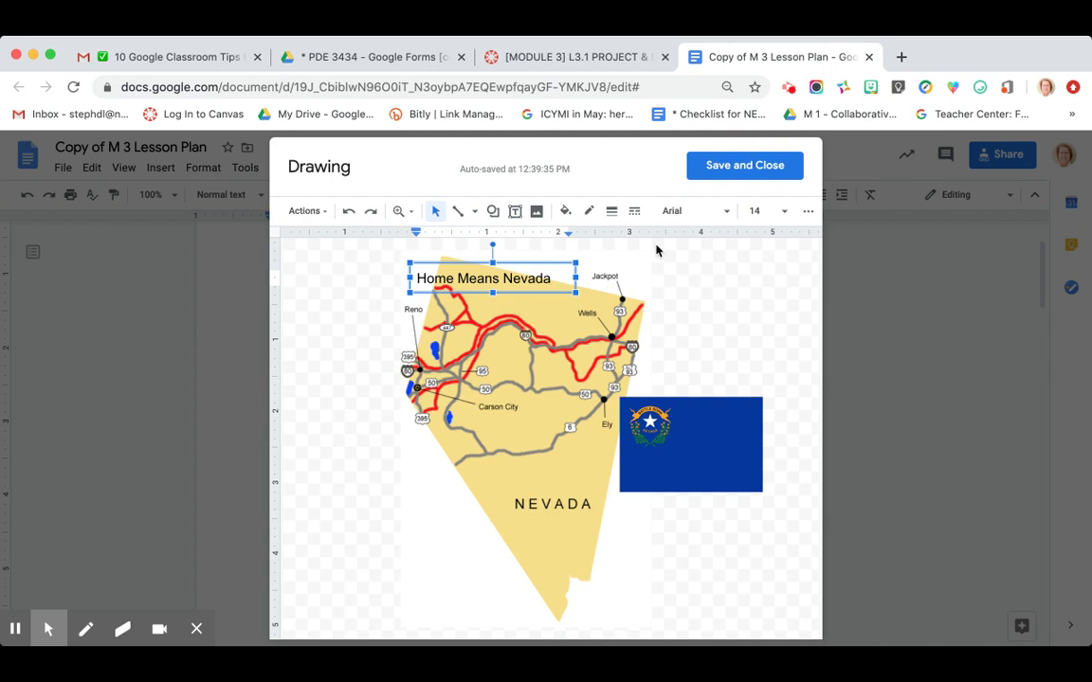
{"action": "left_click", "coordinate": [726, 215]}
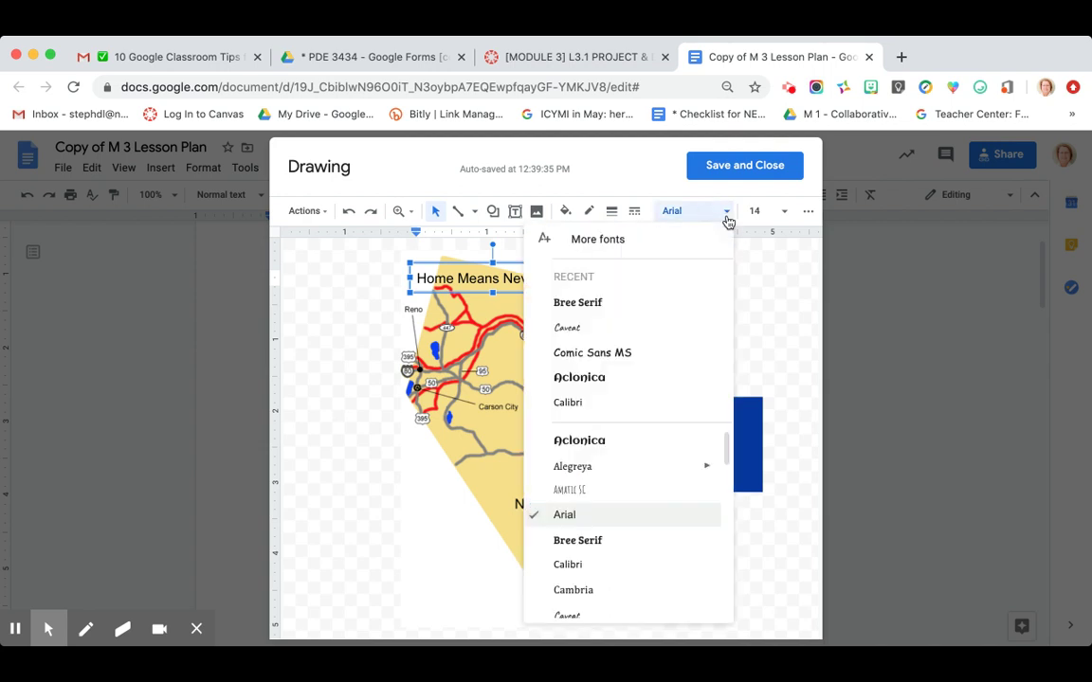
{"action": "left_click", "coordinate": [782, 217]}
{"action": "left_click", "coordinate": [787, 220]}
{"action": "left_click", "coordinate": [806, 219]}
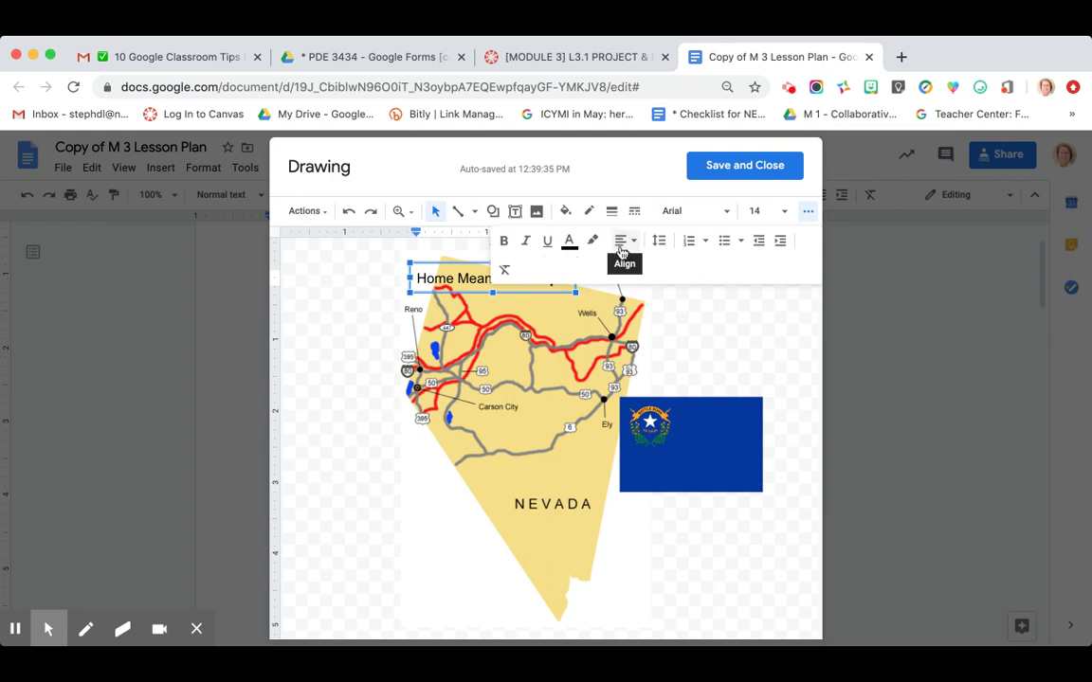
Make the caption text box's fill transparent
{"action": "left_click", "coordinate": [566, 210]}
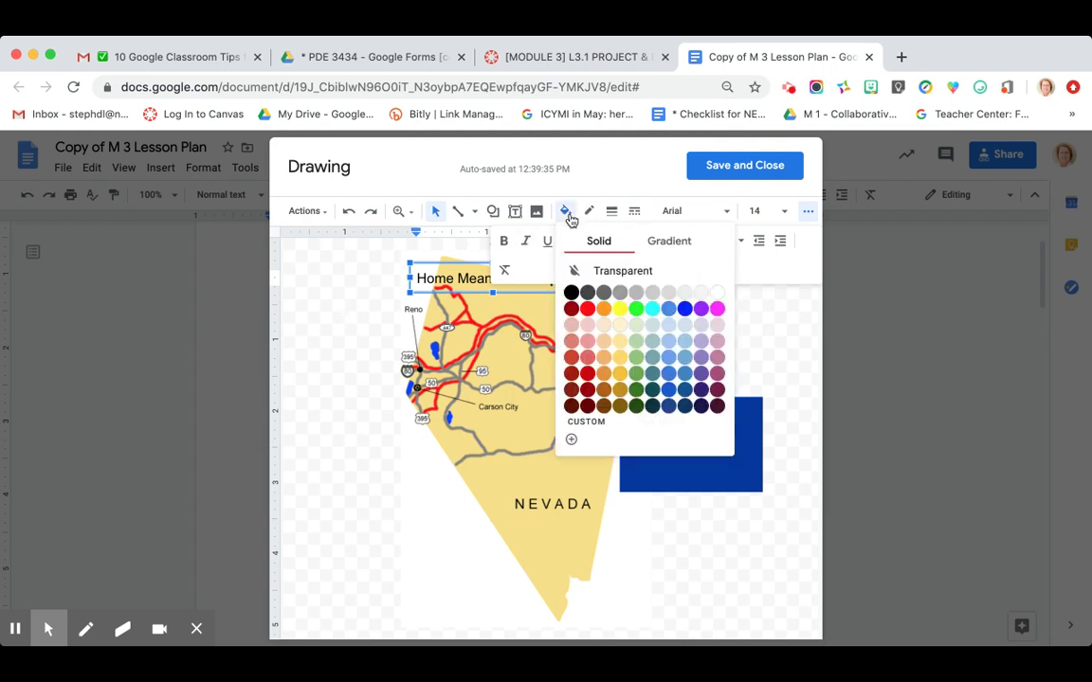
{"action": "left_click", "coordinate": [714, 275]}
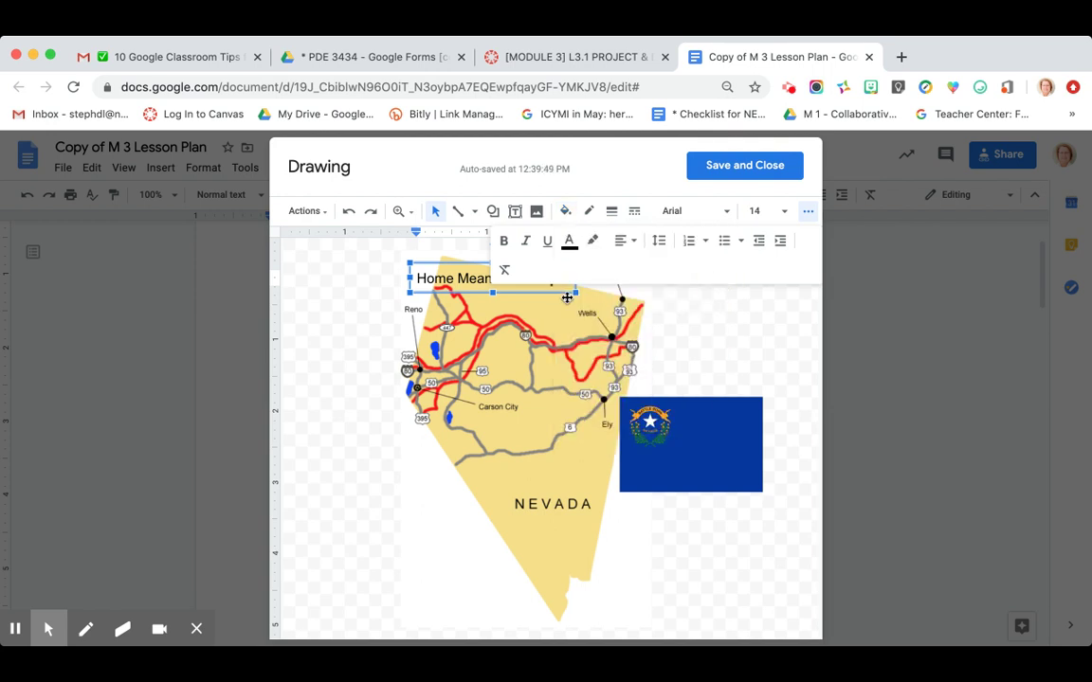
{"action": "left_click", "coordinate": [534, 294]}
{"action": "left_click", "coordinate": [526, 278]}
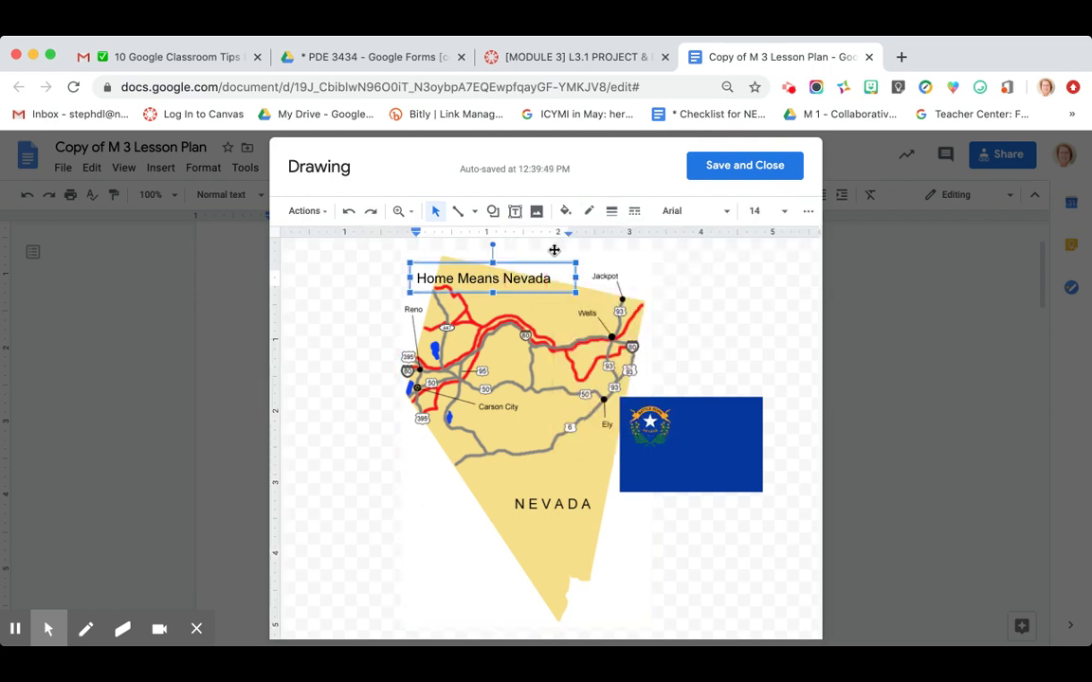
{"action": "left_click", "coordinate": [565, 211]}
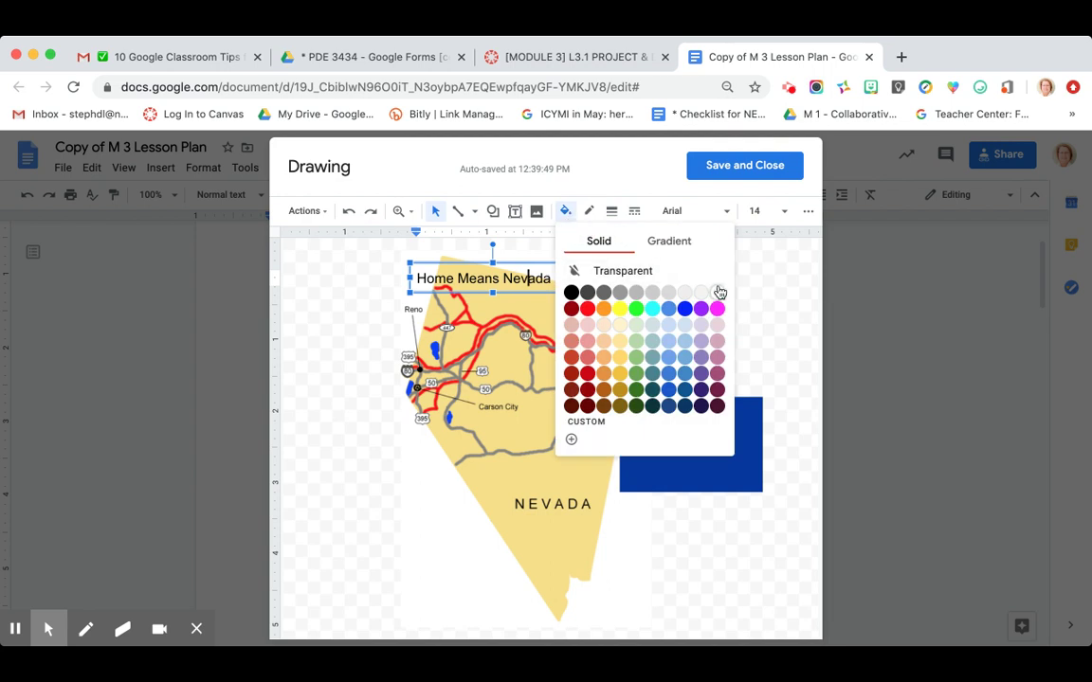
{"action": "left_click", "coordinate": [648, 268]}
Nudge the 'Home Means Nevada' caption slightly right and up into place
{"action": "left_click_drag", "start_coordinate": [545, 259], "coordinate": [565, 253]}
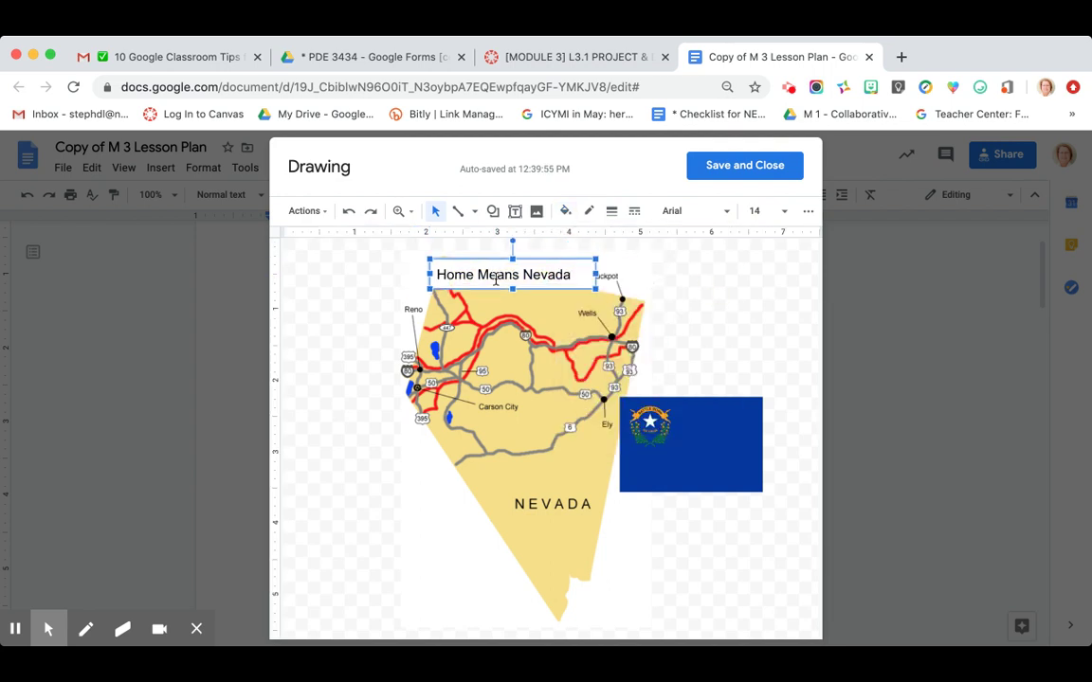
{"action": "left_click", "coordinate": [358, 339]}
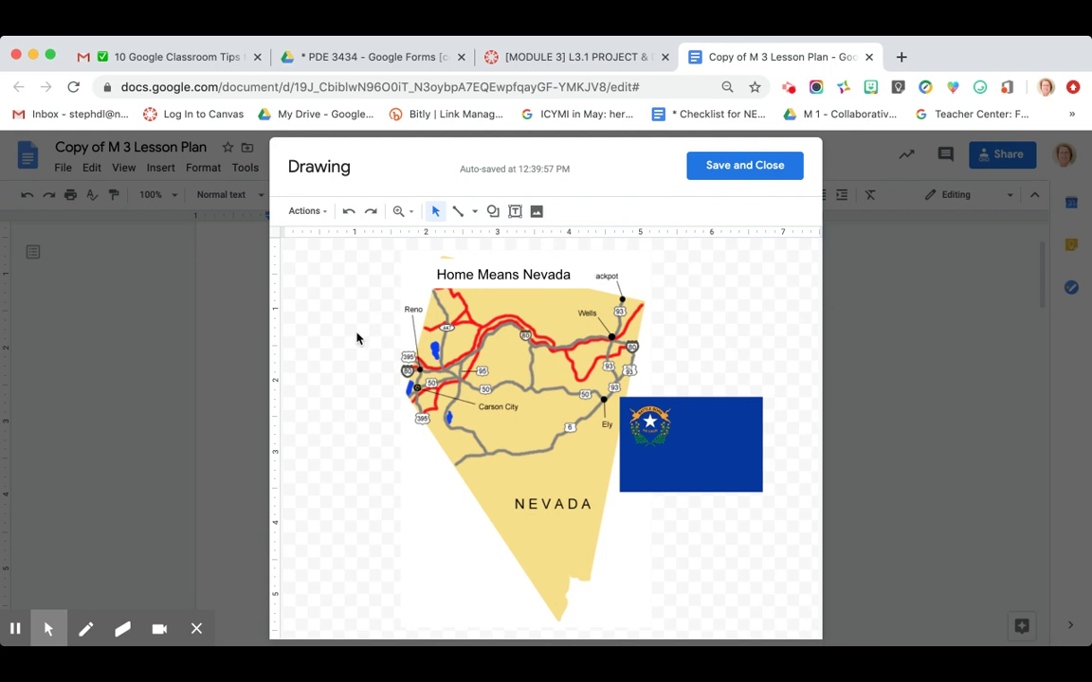
{"action": "left_click", "coordinate": [483, 262]}
{"action": "left_click_drag", "start_coordinate": [483, 260], "coordinate": [484, 257]}
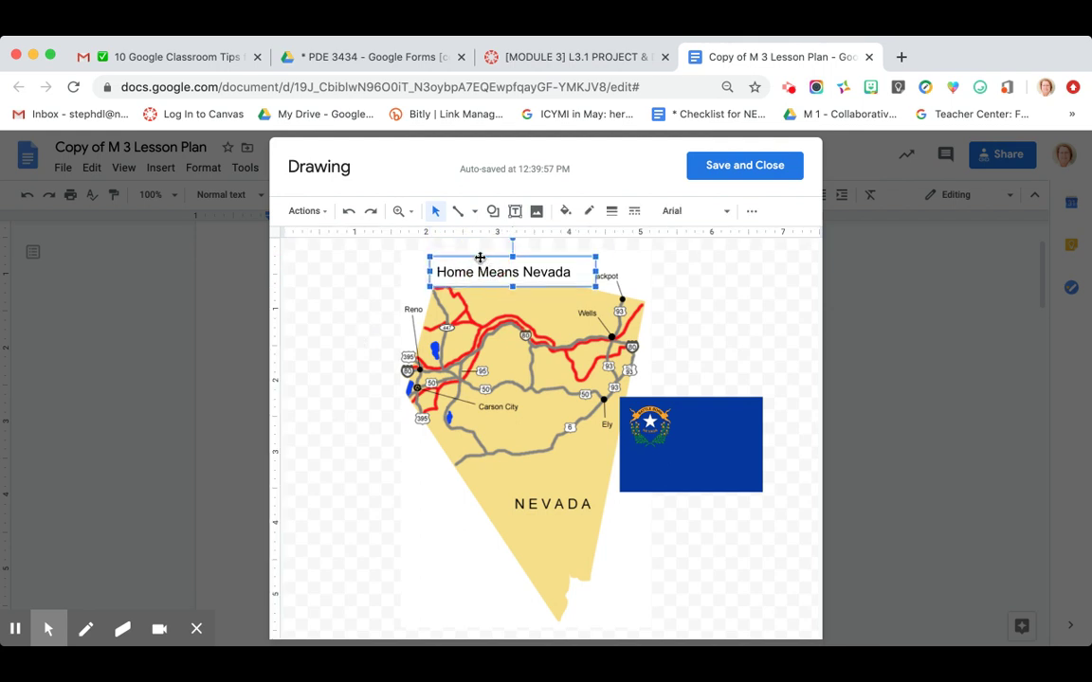
Draw a large rectangle framing the map, flag and caption
{"action": "left_click", "coordinate": [320, 211]}
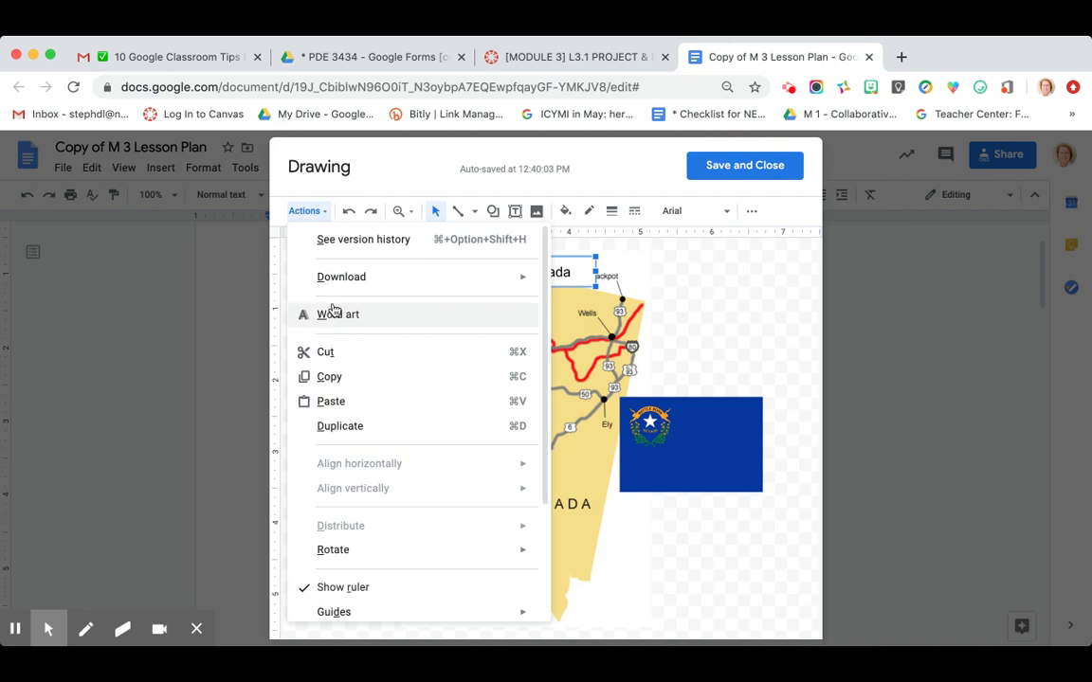
{"action": "left_click", "coordinate": [736, 296]}
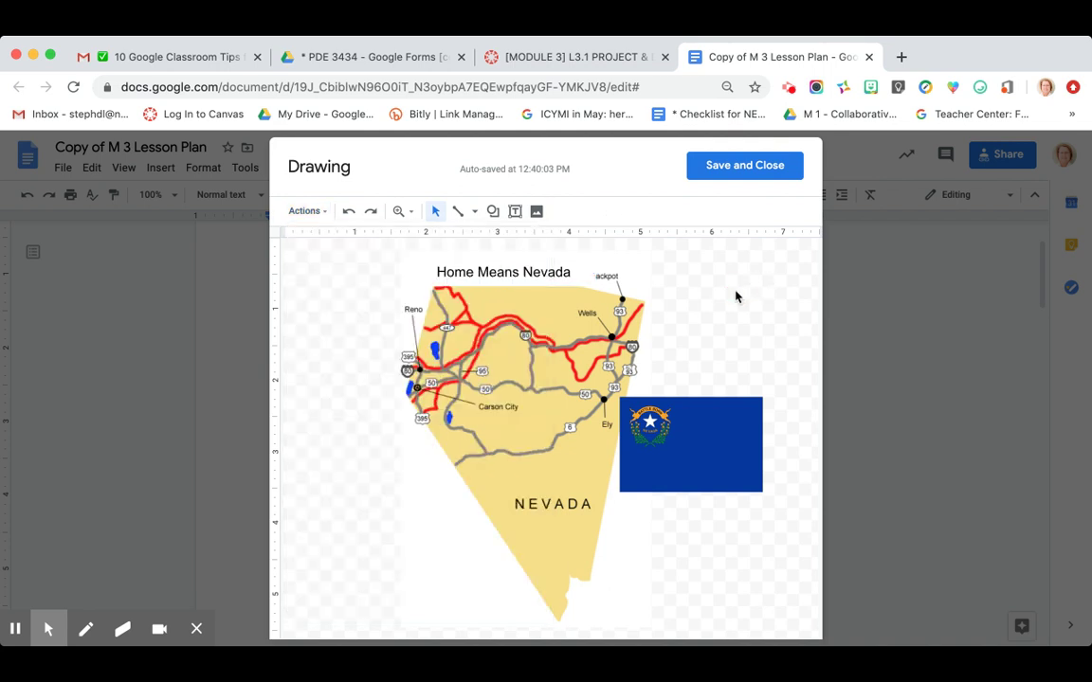
{"action": "left_click", "coordinate": [493, 213]}
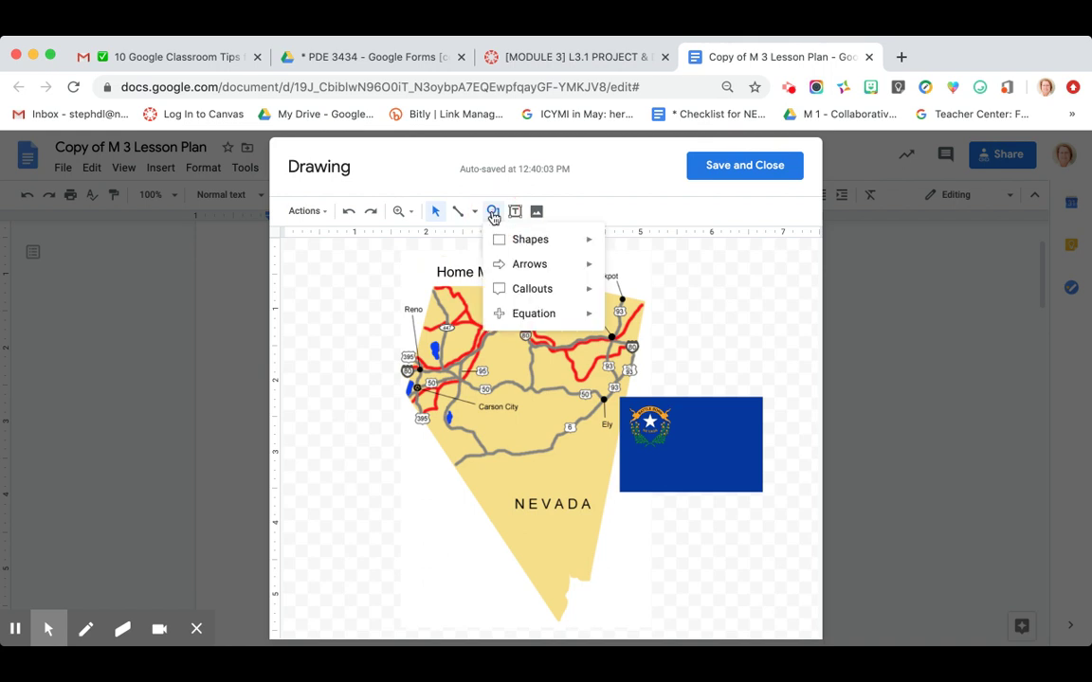
{"action": "mouse_move", "coordinate": [521, 246]}
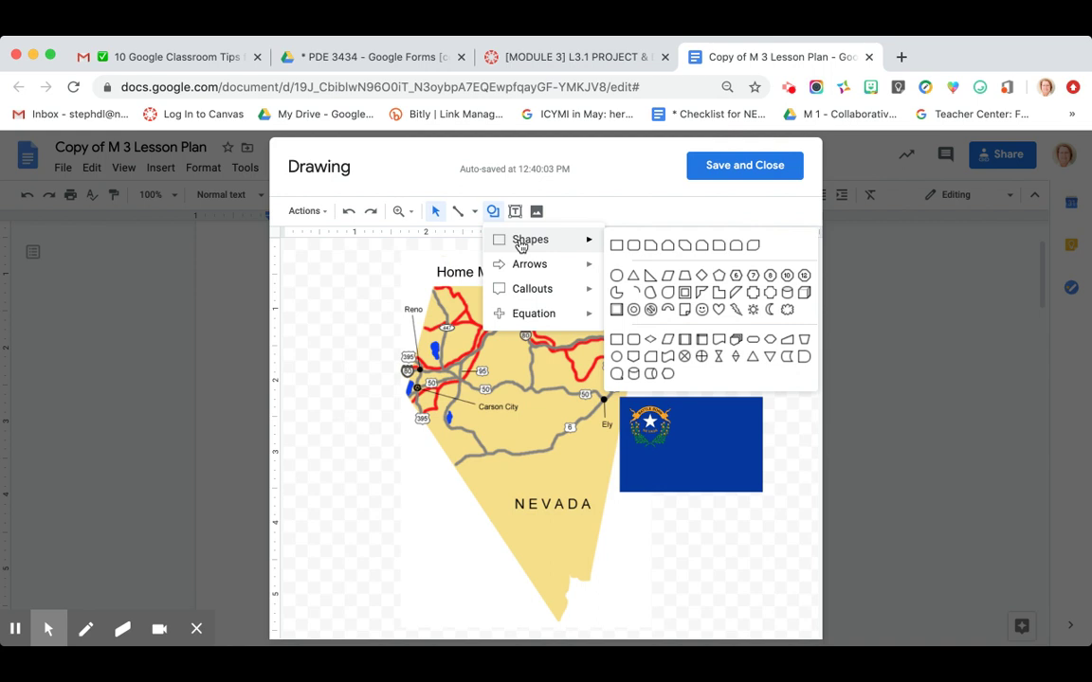
{"action": "left_click", "coordinate": [616, 244]}
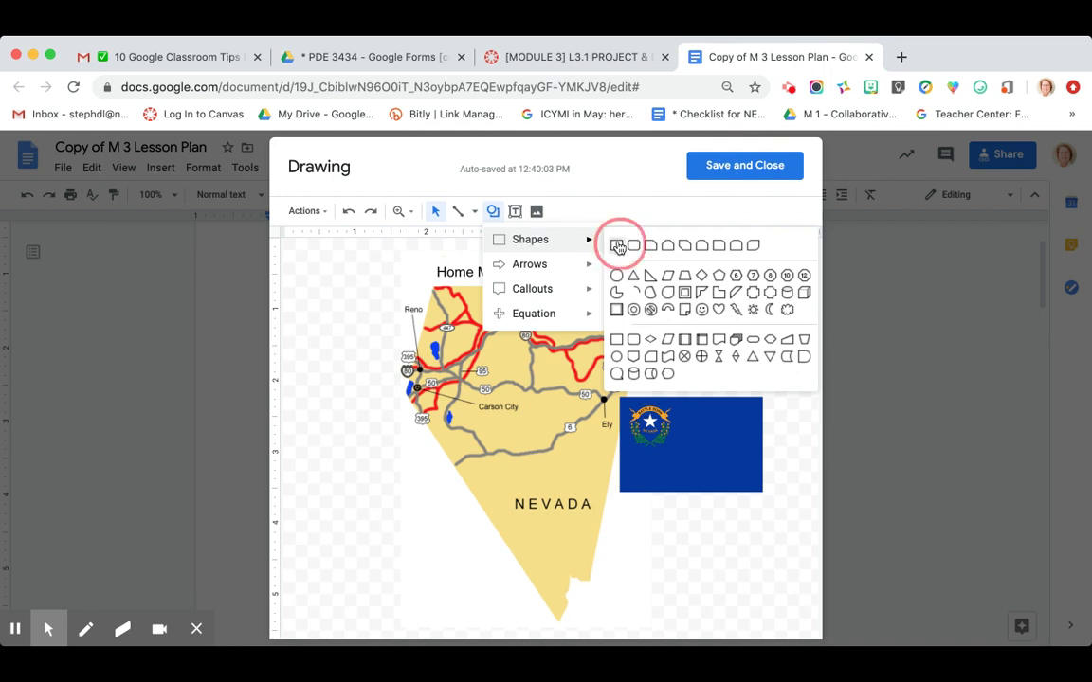
{"action": "left_click_drag", "start_coordinate": [331, 242], "coordinate": [808, 626]}
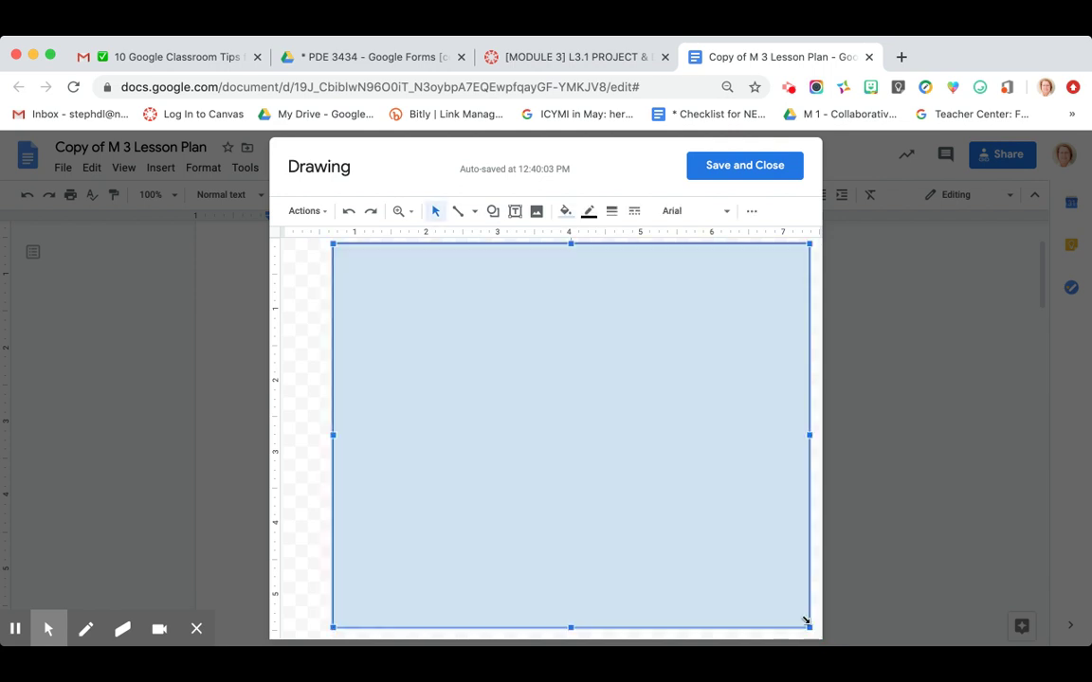
Fill the rectangle white, after briefly trying transparent
{"action": "left_click", "coordinate": [566, 212]}
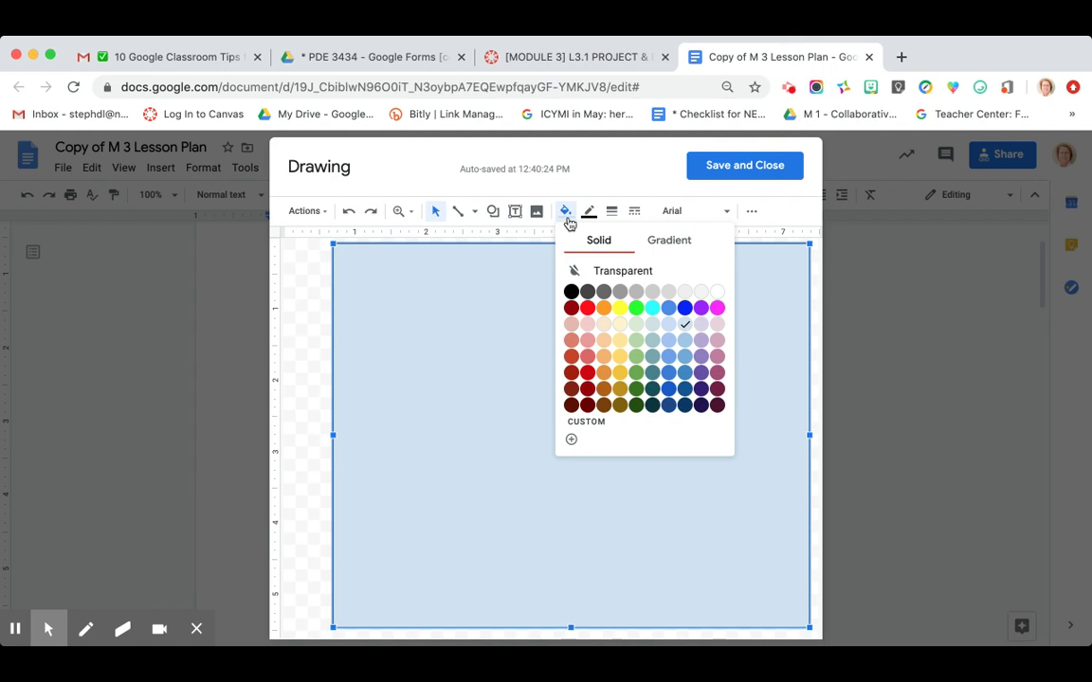
{"action": "left_click", "coordinate": [598, 272]}
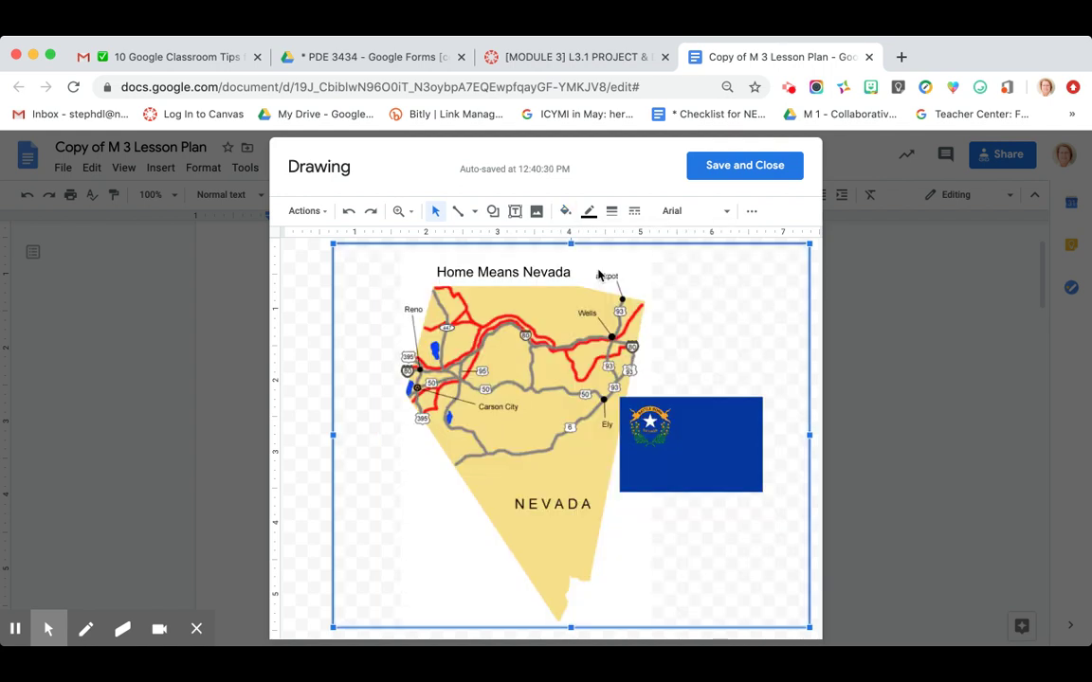
{"action": "left_click", "coordinate": [565, 211]}
{"action": "left_click", "coordinate": [717, 292]}
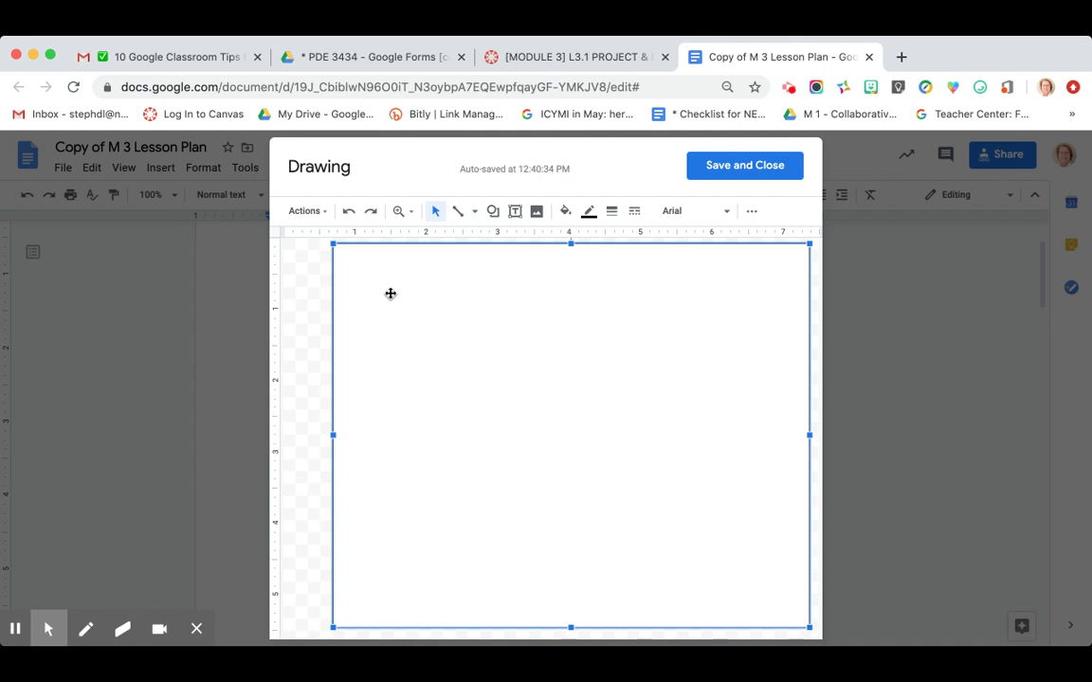
Send the white rectangle to the back, behind the map, flag and caption
{"action": "right_click", "coordinate": [389, 294]}
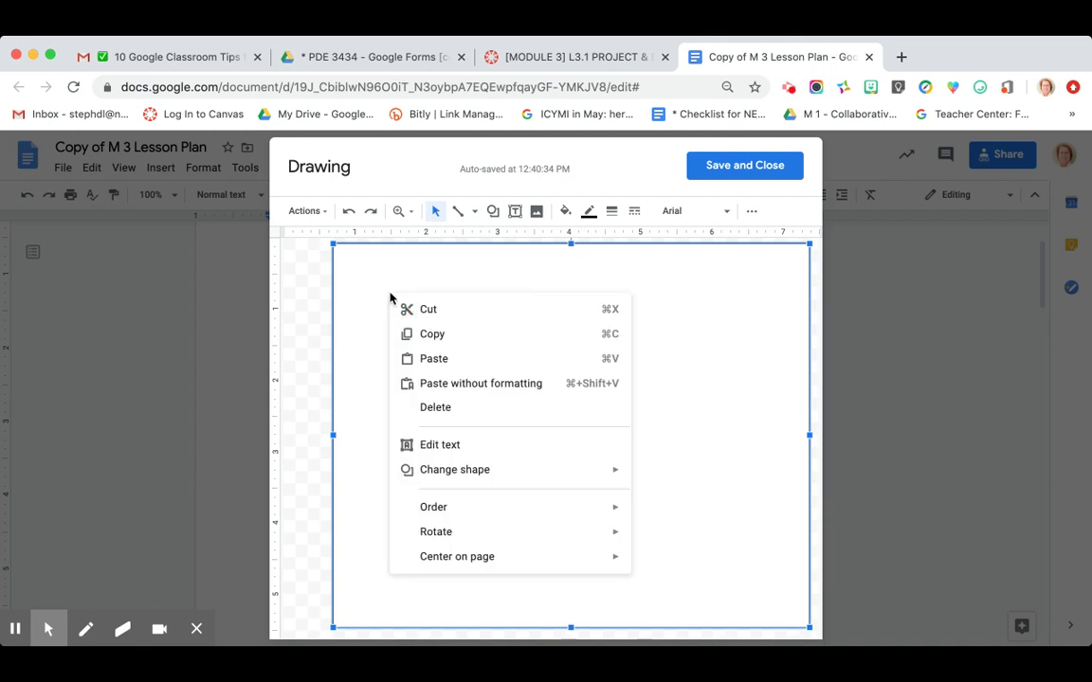
{"action": "mouse_move", "coordinate": [438, 511]}
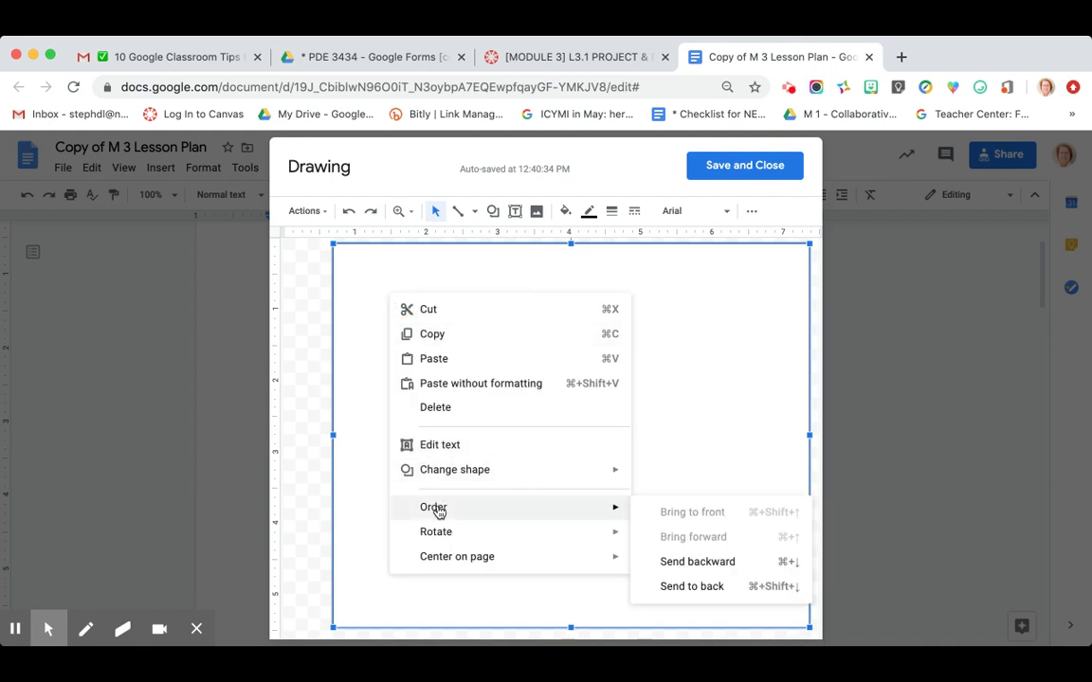
{"action": "left_click", "coordinate": [694, 587]}
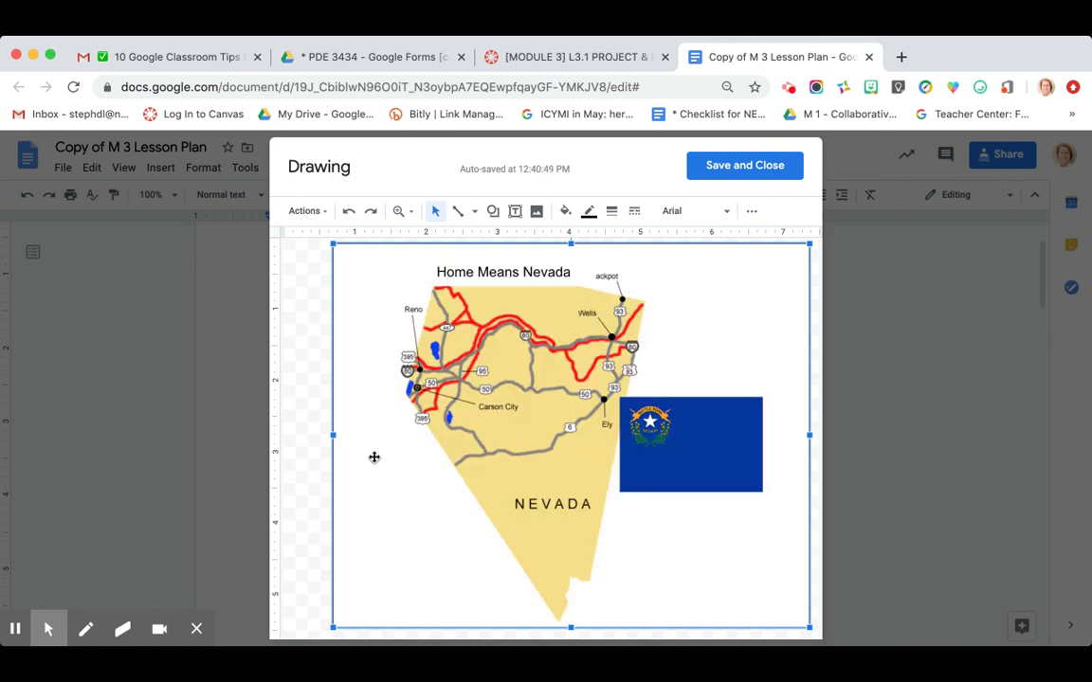
{"action": "left_click", "coordinate": [310, 439]}
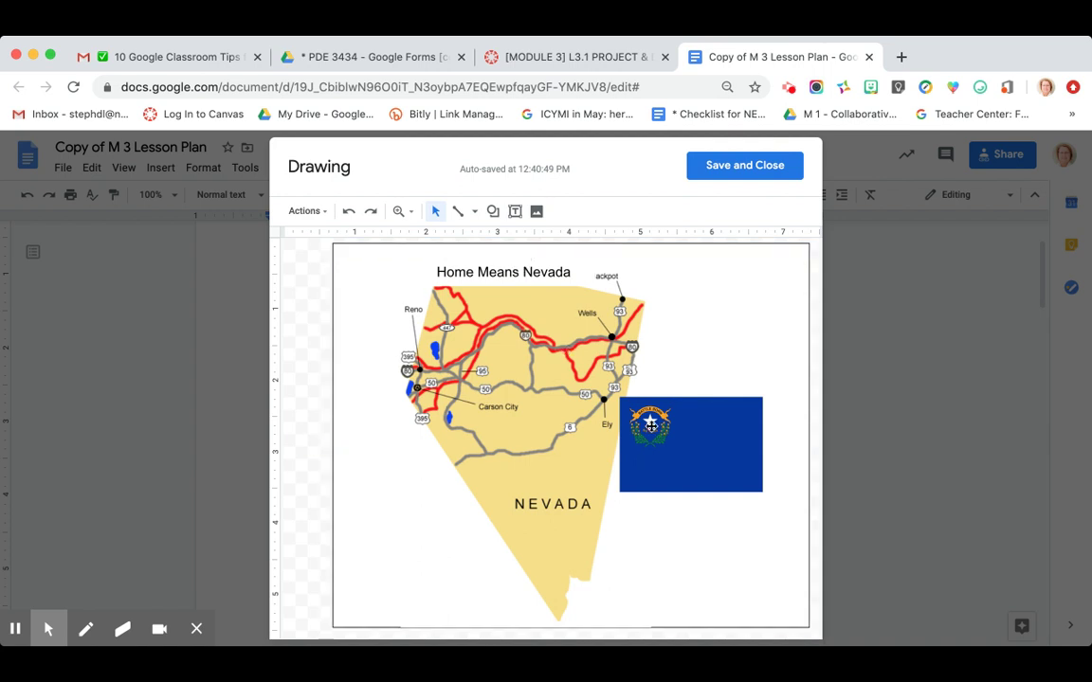
Browse the line and shape types, then select the Nevada map image
{"action": "left_click", "coordinate": [475, 213]}
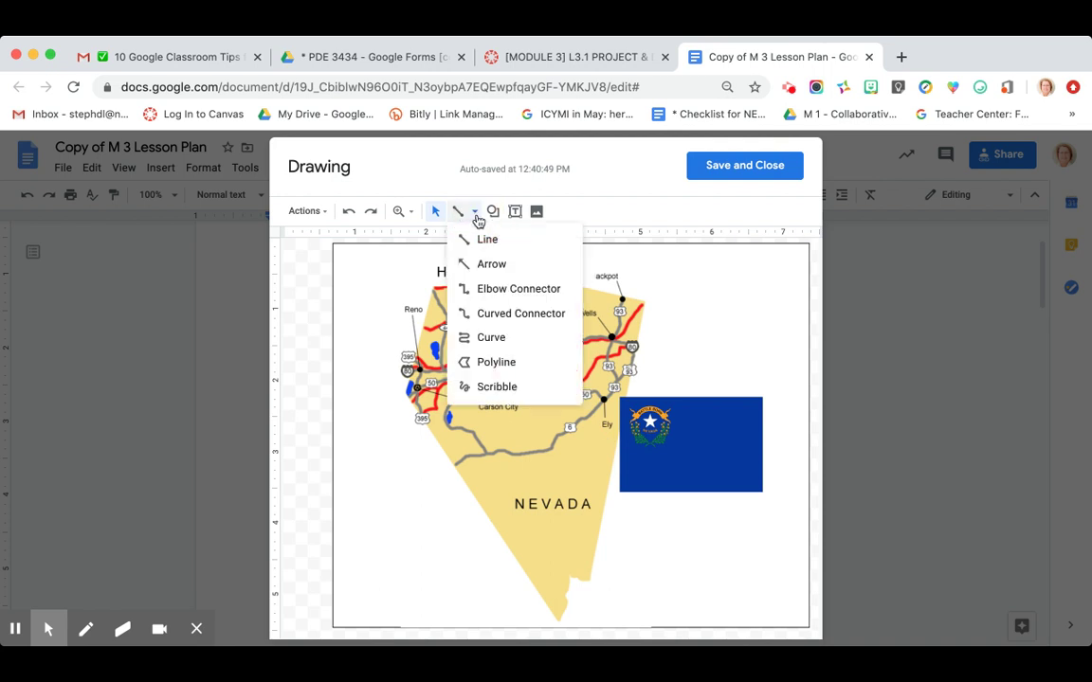
{"action": "left_click", "coordinate": [493, 211]}
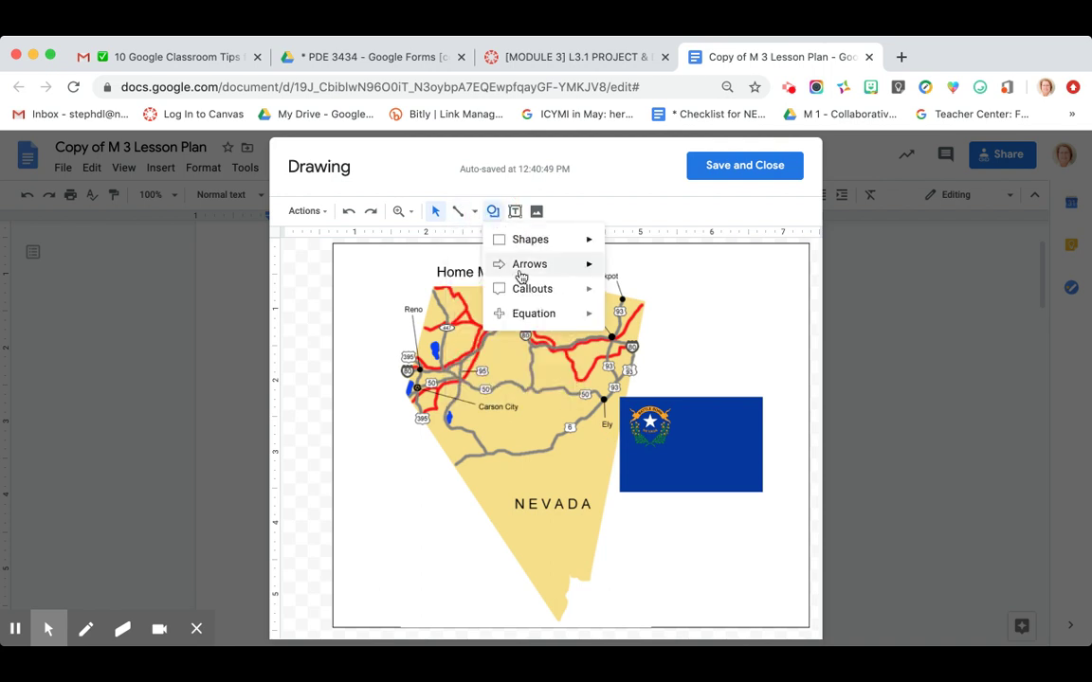
{"action": "left_click", "coordinate": [378, 262]}
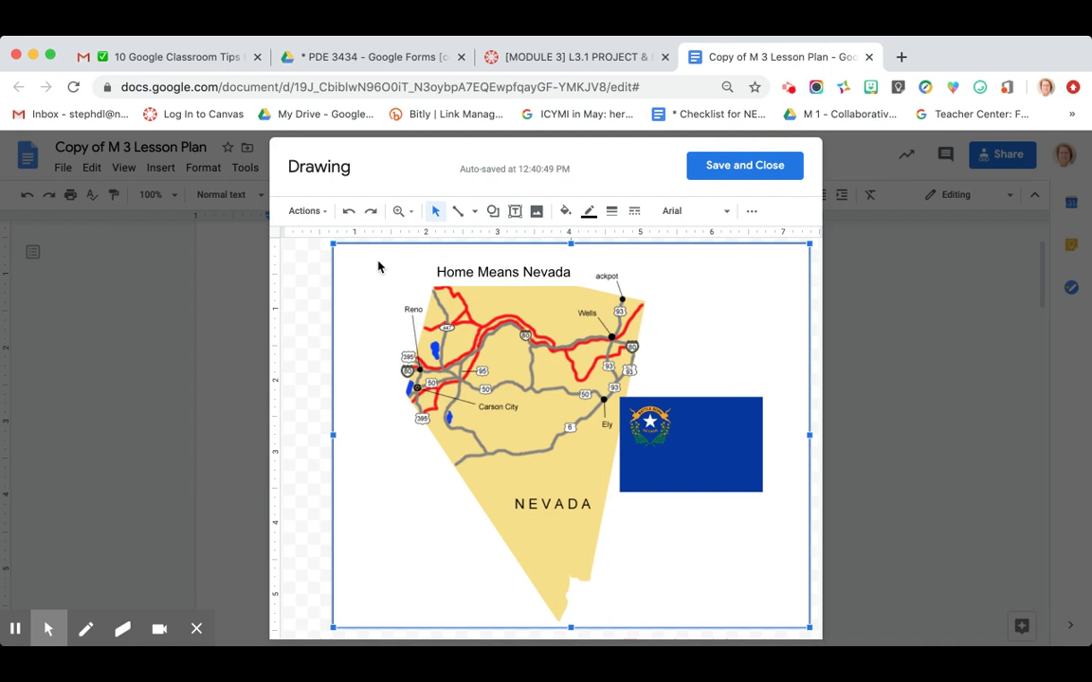
Save the drawing and insert it under the About Nevada title
{"action": "left_click", "coordinate": [742, 166]}
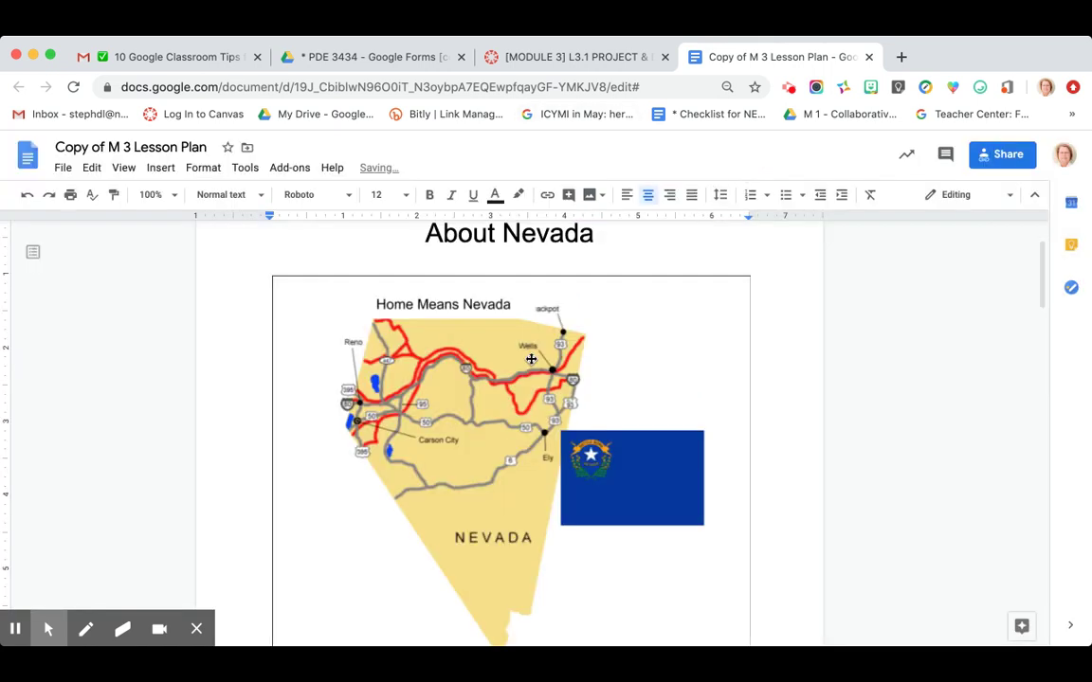
{"action": "scroll", "coordinate": [531, 359], "scroll_direction": "down", "scroll_amount": 3}
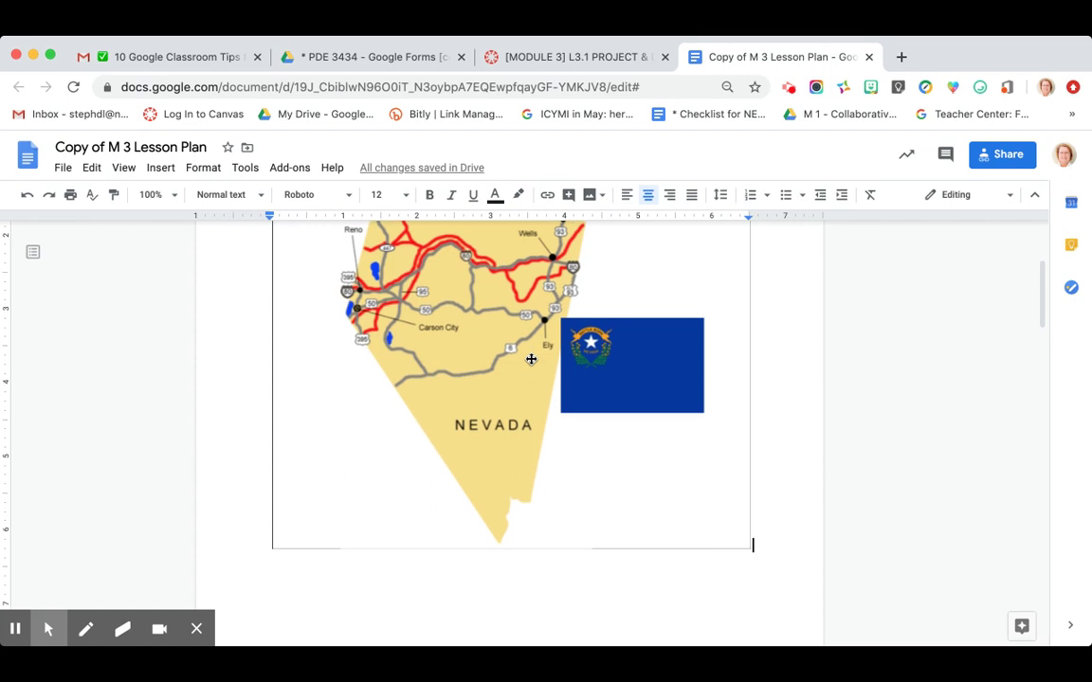
{"action": "scroll", "coordinate": [530, 360], "scroll_direction": "up", "scroll_amount": 2}
Shrink the inserted map-and-flag drawing by dragging its corner inward
{"action": "left_click", "coordinate": [360, 277]}
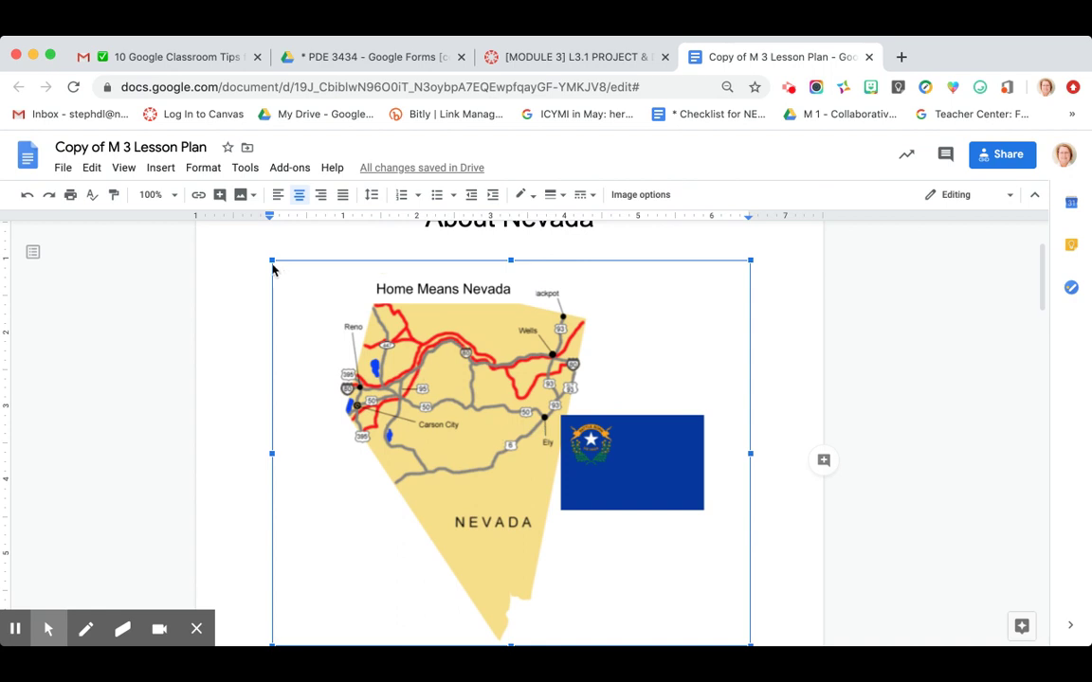
{"action": "left_click_drag", "start_coordinate": [272, 260], "coordinate": [392, 338]}
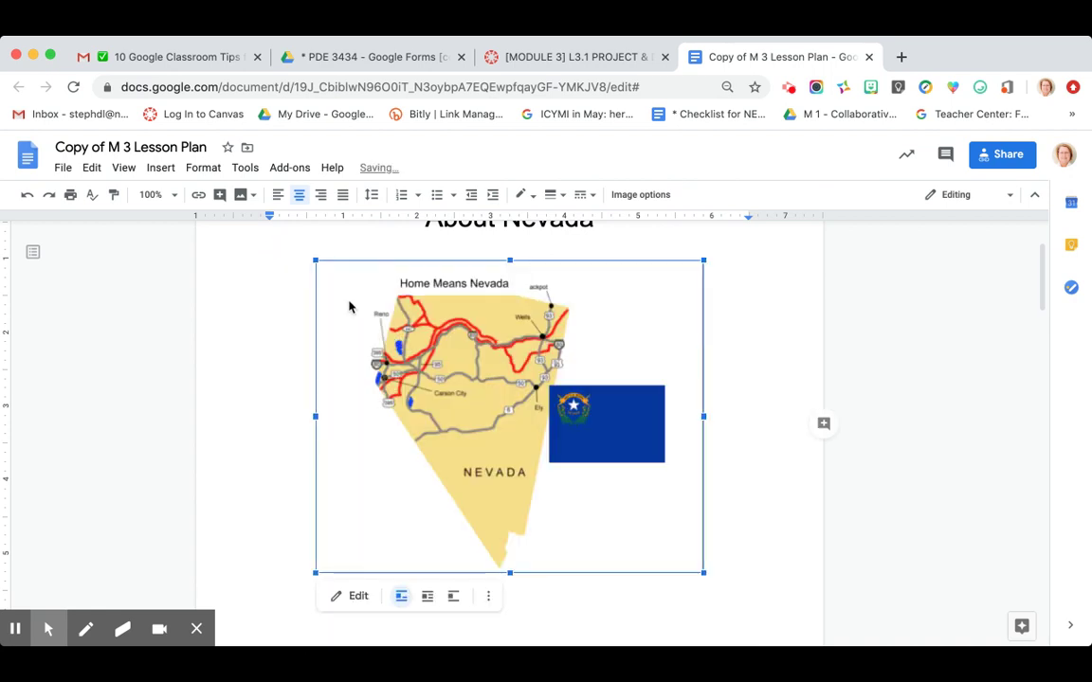
{"action": "left_click_drag", "start_coordinate": [314, 258], "coordinate": [325, 263]}
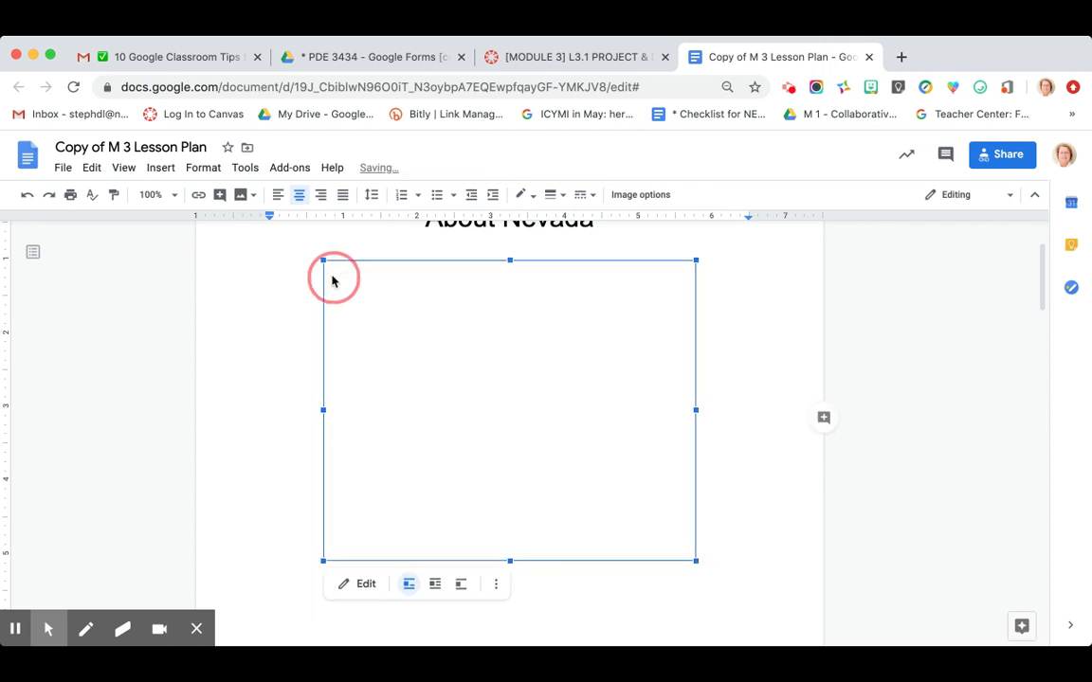
{"action": "left_click", "coordinate": [758, 353]}
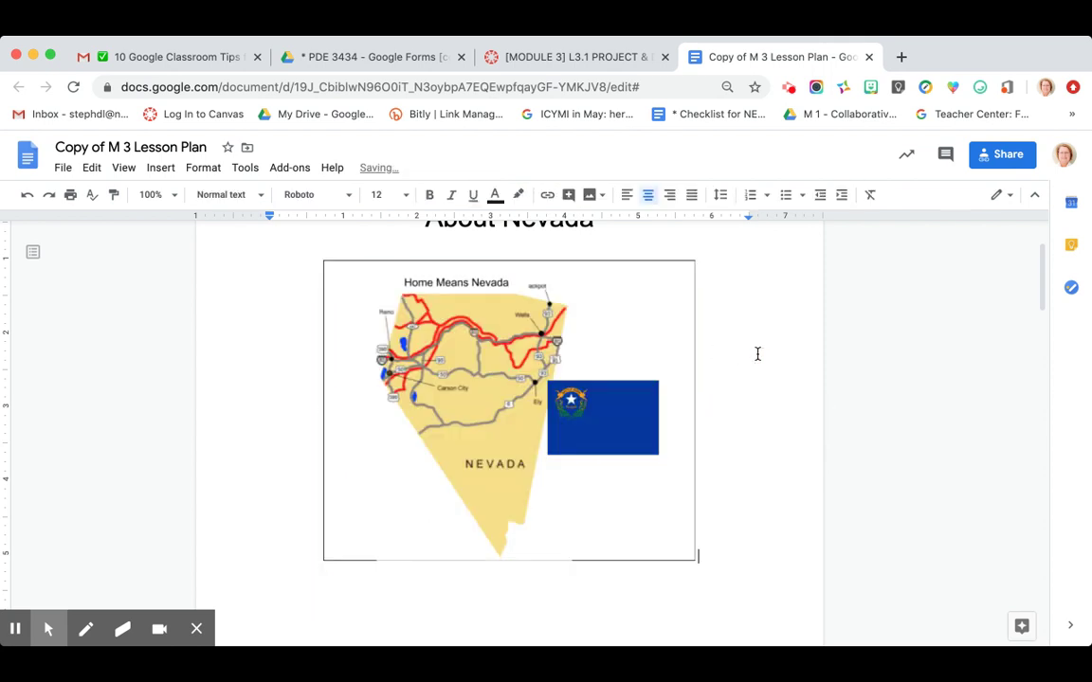
{"action": "scroll", "coordinate": [757, 353], "scroll_direction": "down", "scroll_amount": 3}
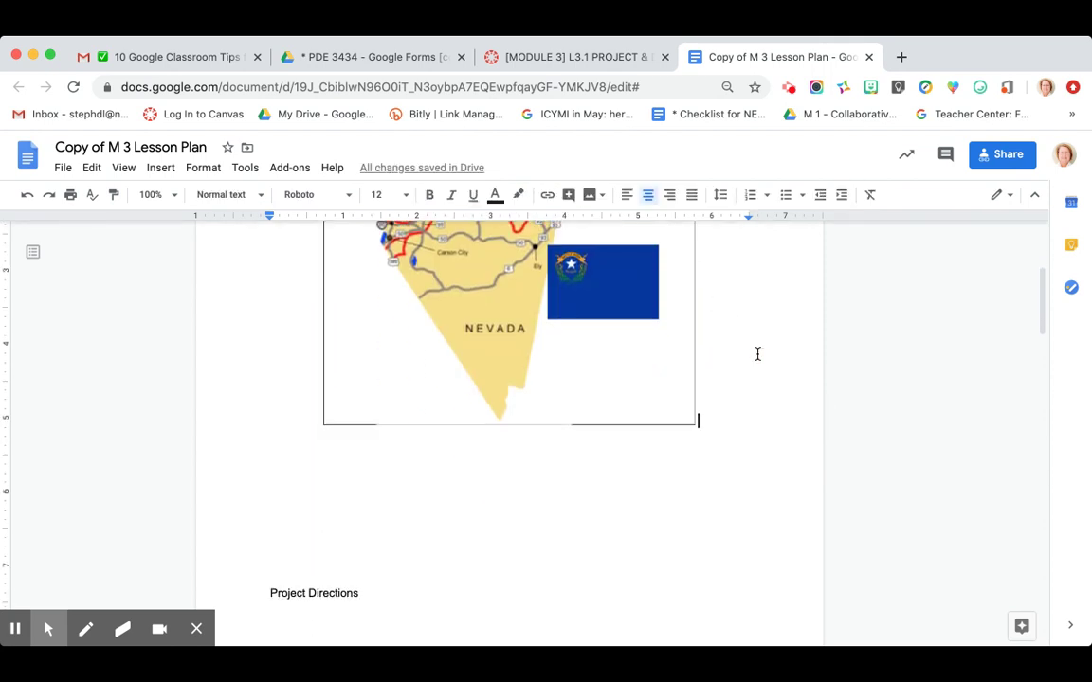
{"action": "scroll", "coordinate": [757, 354], "scroll_direction": "up", "scroll_amount": 4}
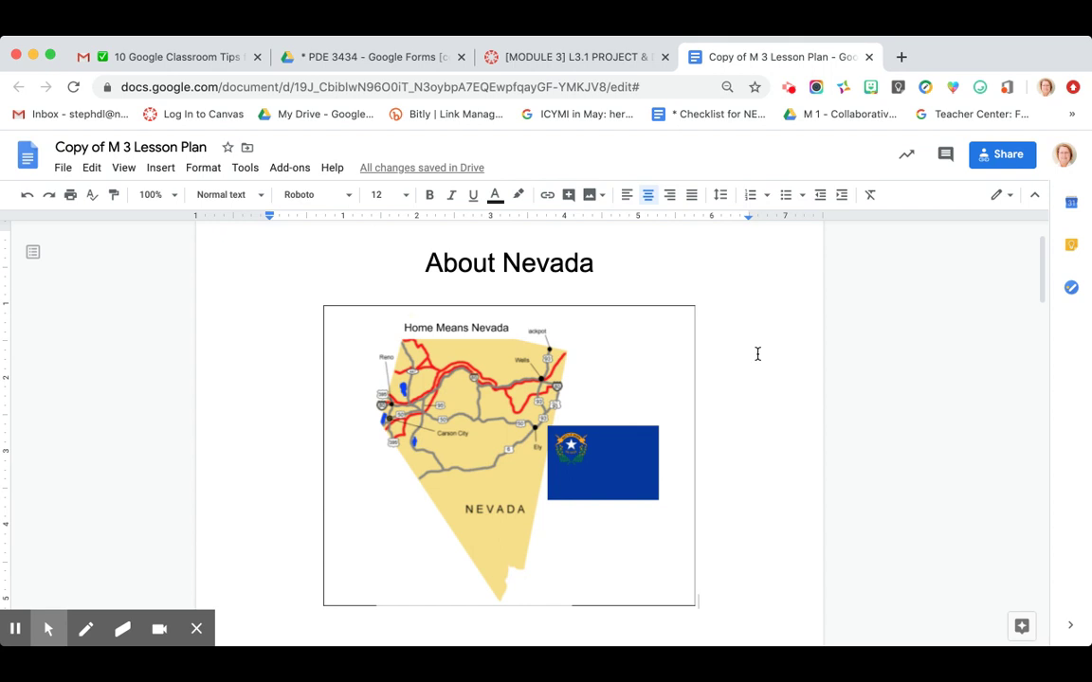
{"action": "scroll", "coordinate": [757, 353], "scroll_direction": "down", "scroll_amount": 5}
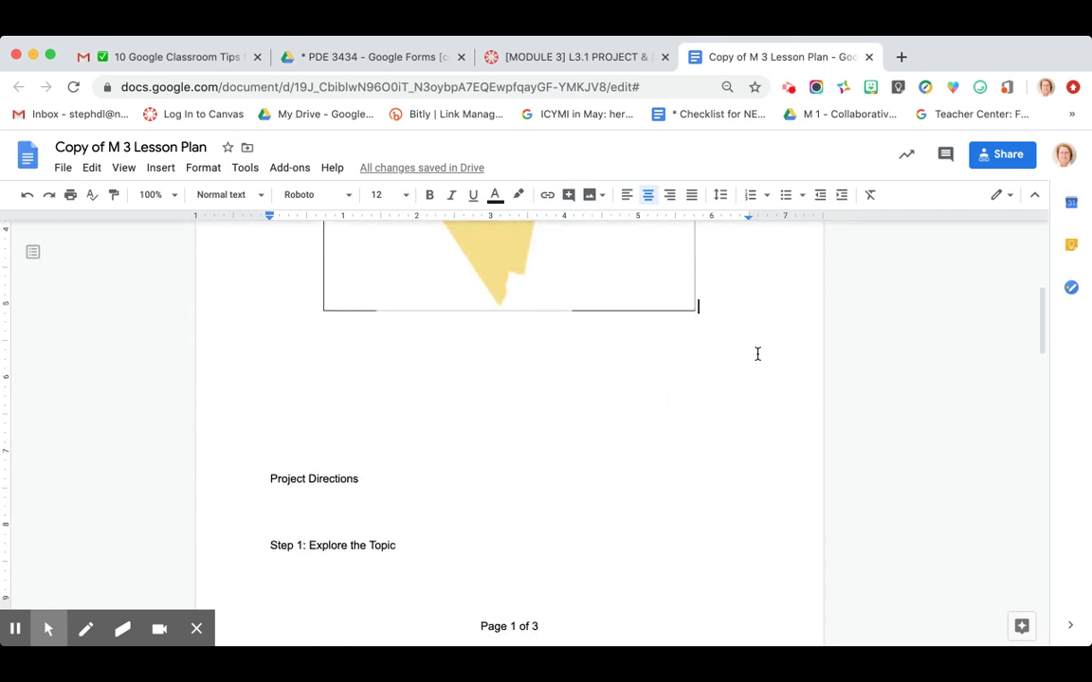
{"action": "scroll", "coordinate": [759, 360], "scroll_direction": "up", "scroll_amount": 5}
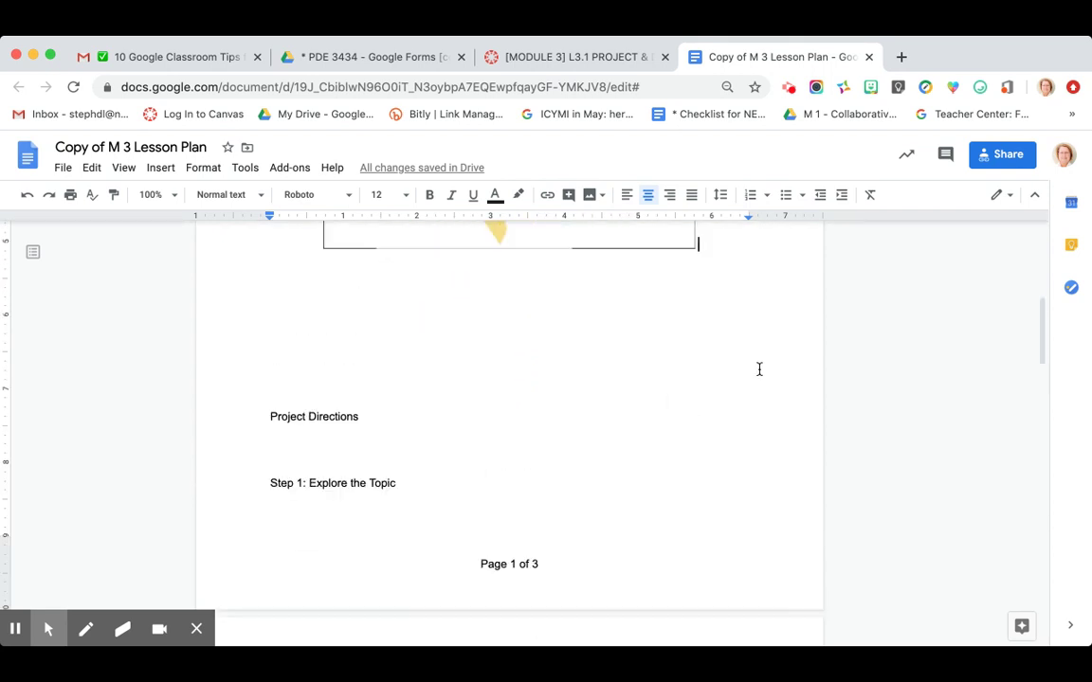
{"action": "scroll", "coordinate": [758, 369], "scroll_direction": "up", "scroll_amount": 4}
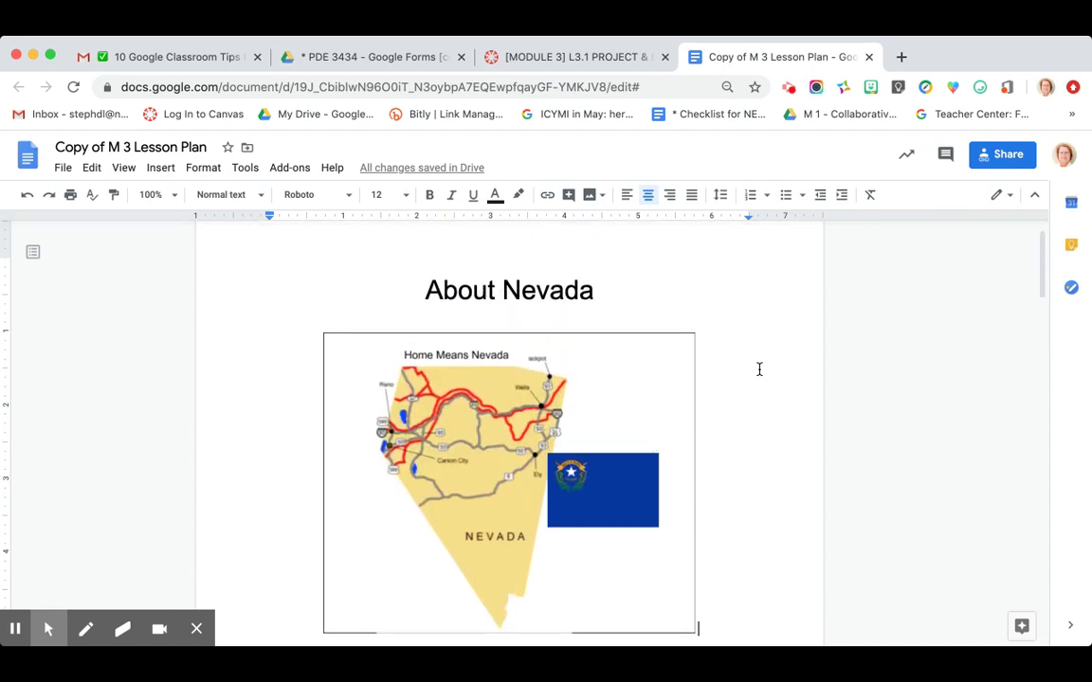